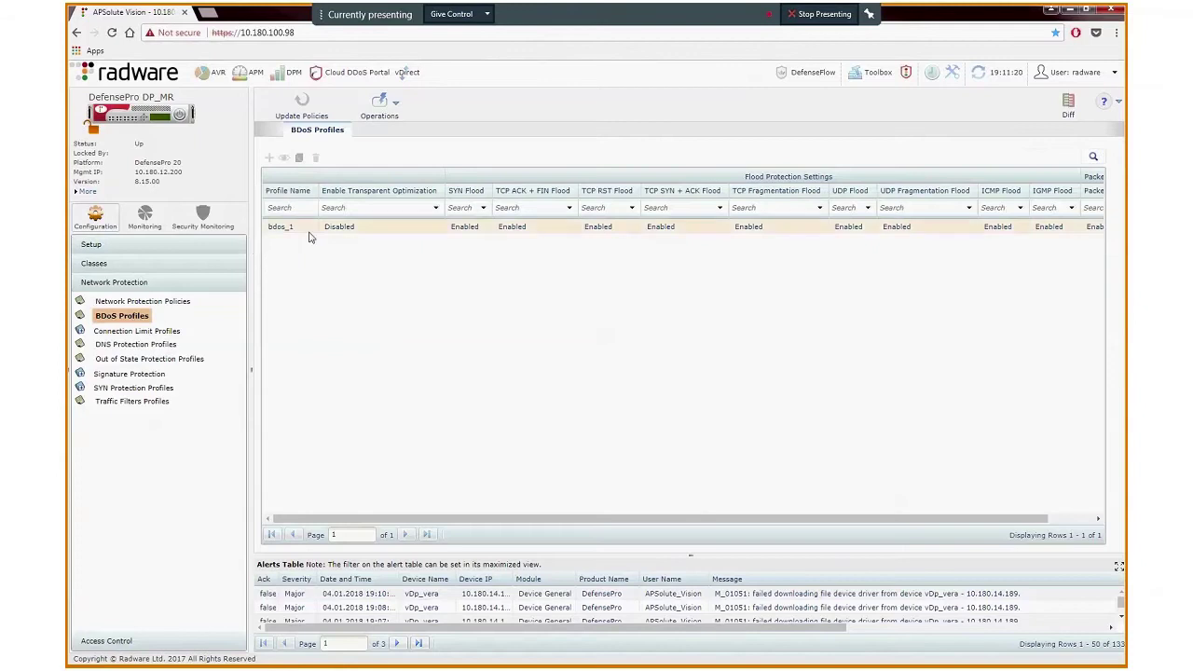
Open profile bdos_1's Burst-Attack Protection settings and lock the device for editing.
{"action": "double_click", "coordinate": [312, 233]}
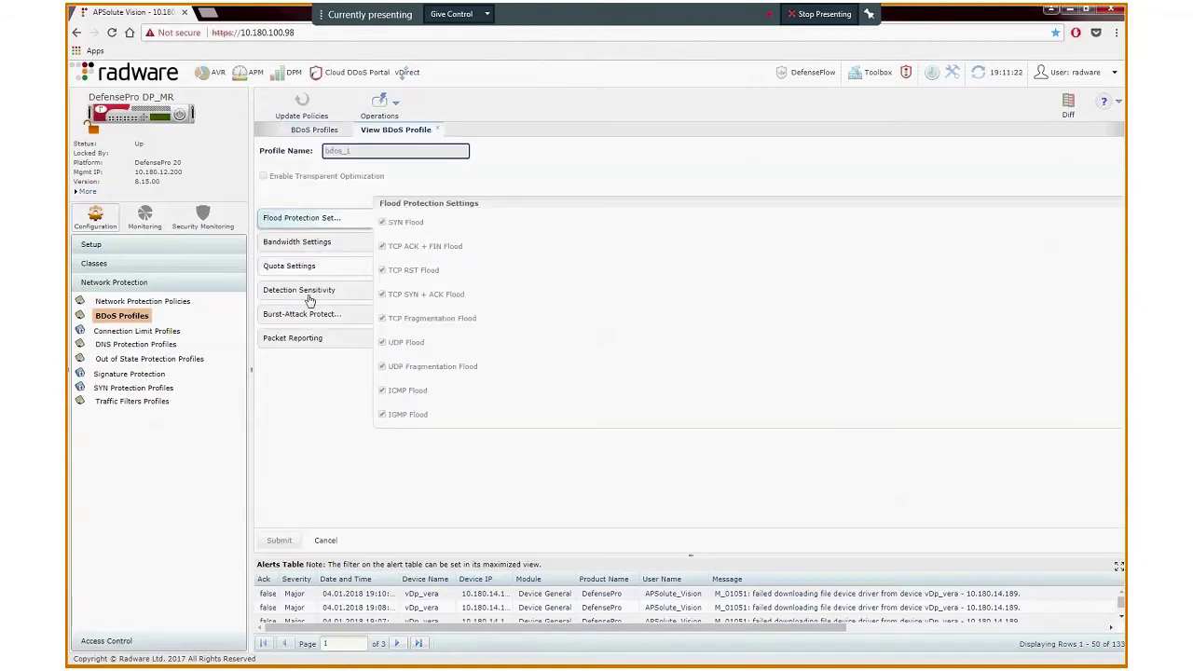
{"action": "left_click", "coordinate": [306, 314]}
{"action": "left_click", "coordinate": [93, 130]}
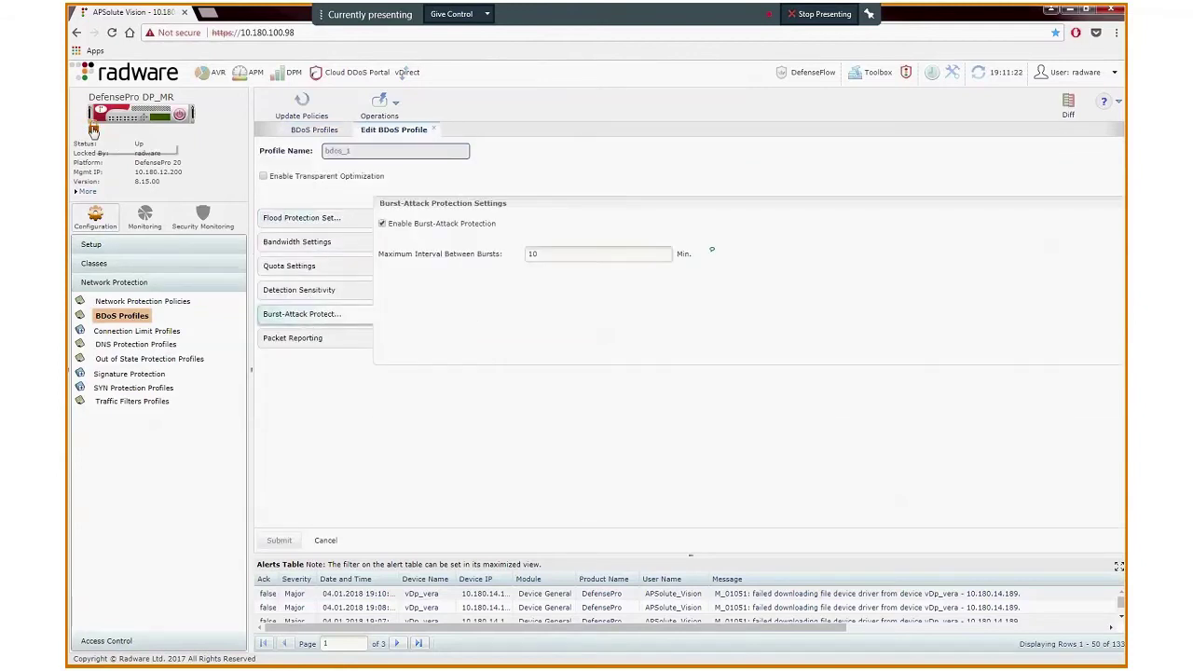
Enable burst-attack protection with a 10-minute maximum interval between bursts and submit the profile.
{"action": "left_click", "coordinate": [382, 225]}
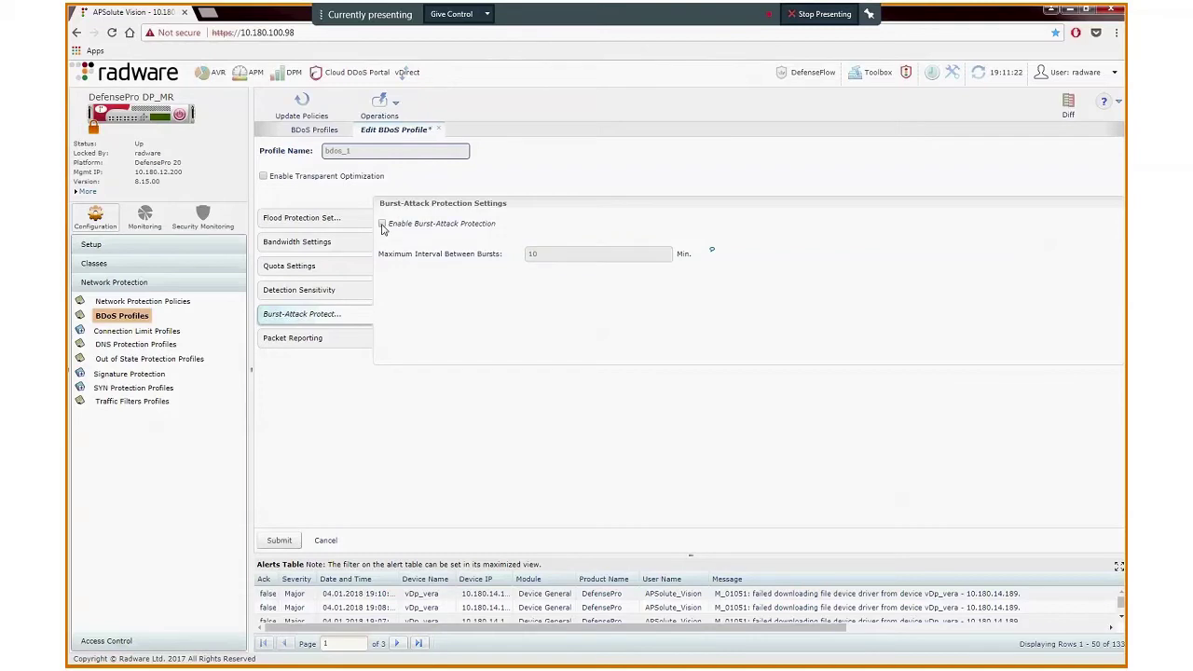
{"action": "left_click", "coordinate": [382, 226]}
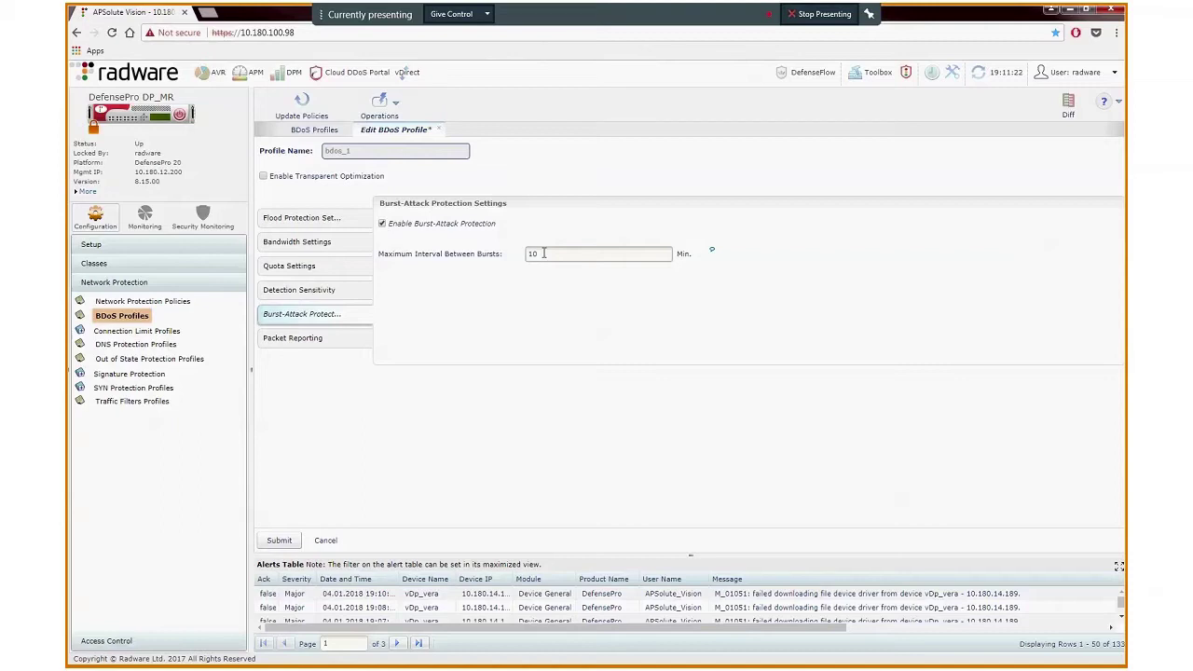
{"action": "left_click_drag", "start_coordinate": [543, 252], "coordinate": [460, 245]}
{"action": "key", "text": "BackSpace"}
{"action": "type", "text": "10"}
{"action": "mouse_move", "coordinate": [714, 253]}
{"action": "left_click", "coordinate": [280, 541]}
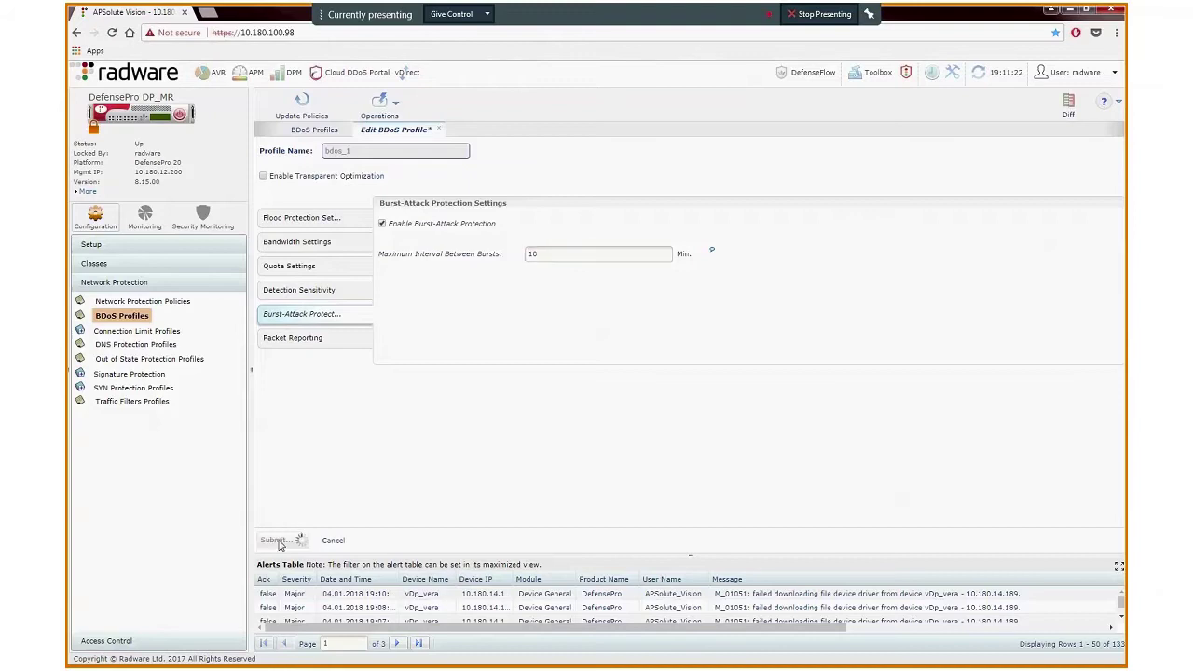
{"action": "key", "text": "alt+Tab"}
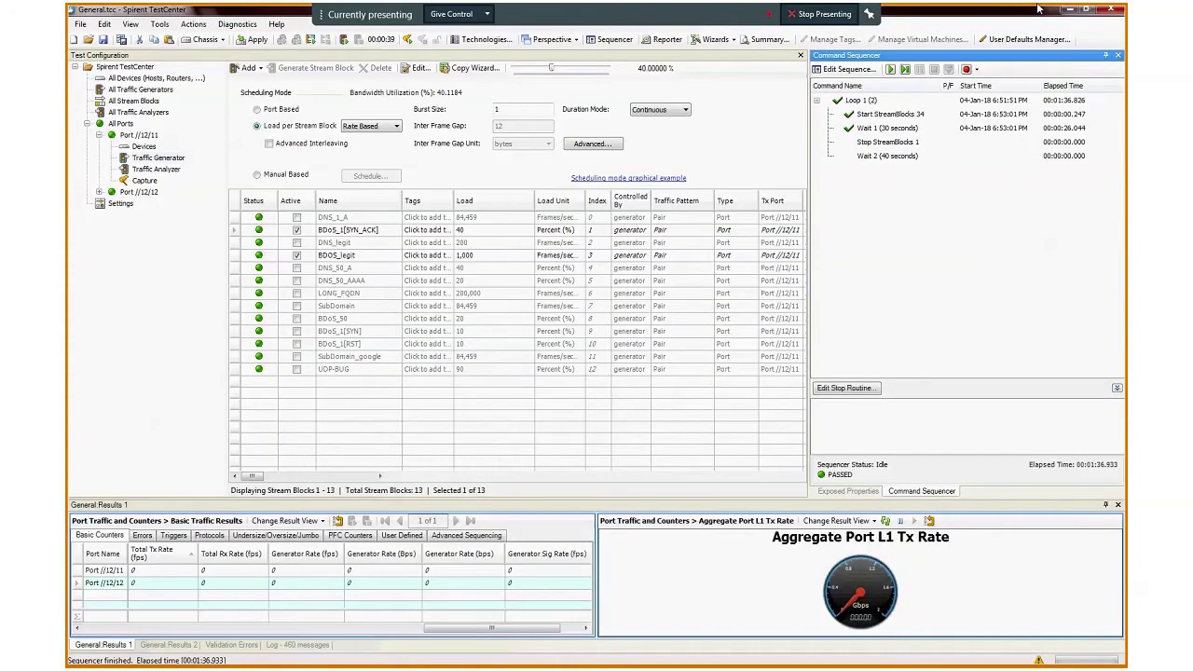
{"action": "left_click", "coordinate": [854, 105]}
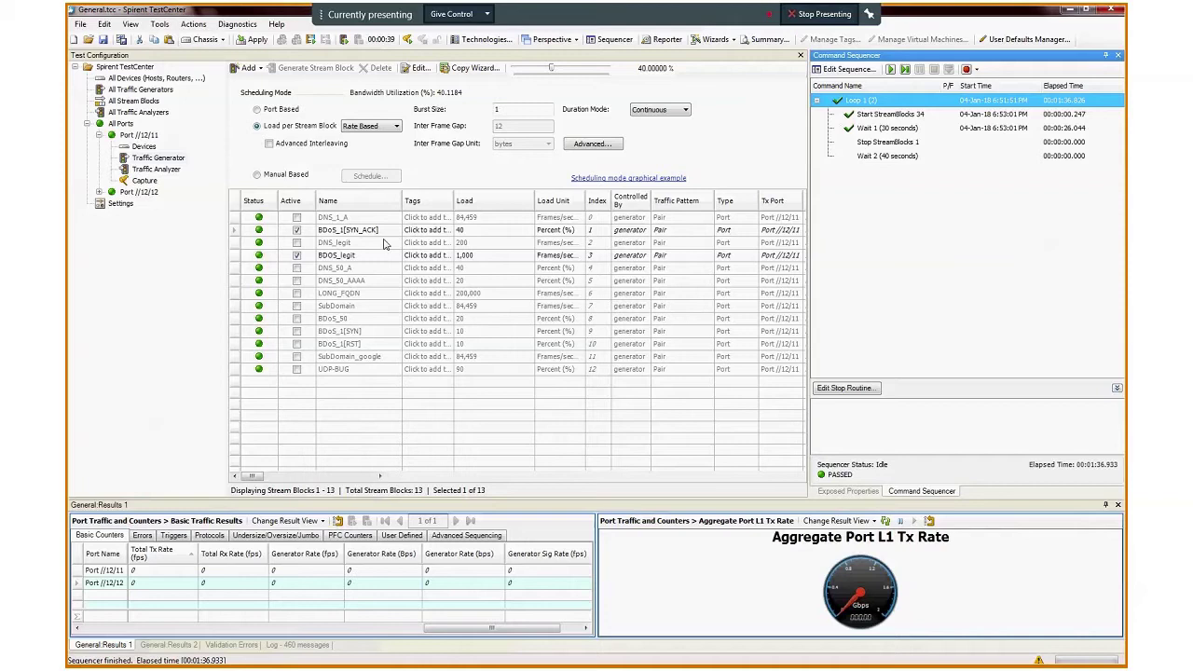
{"action": "left_click", "coordinate": [373, 230]}
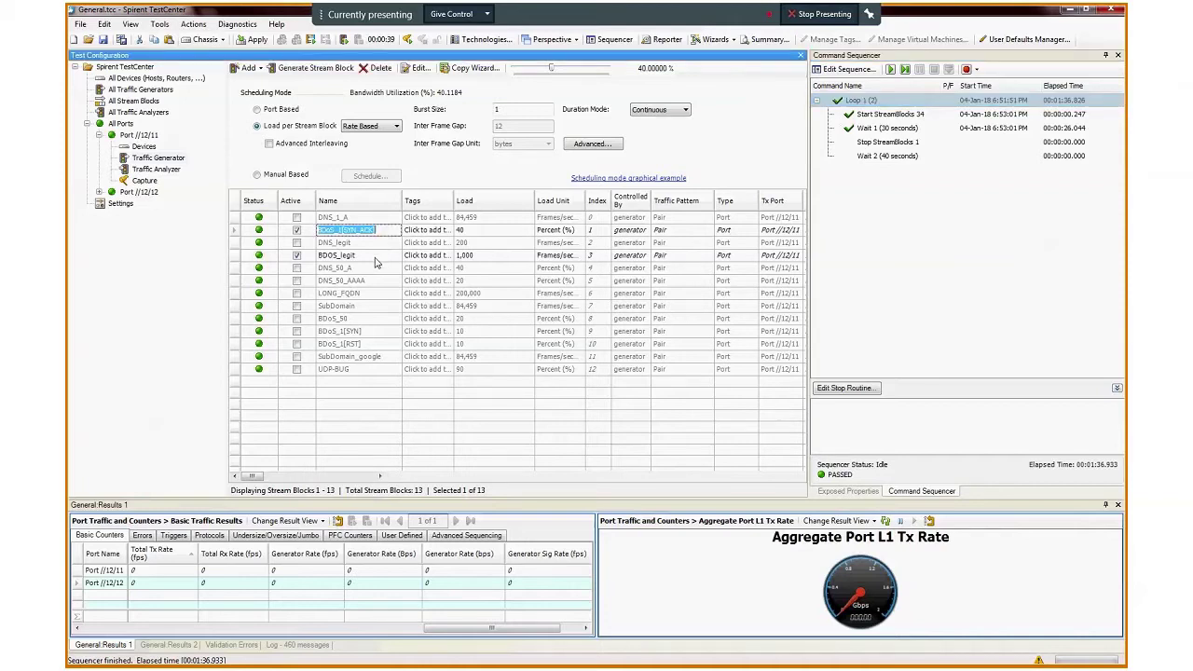
{"action": "left_click", "coordinate": [376, 256]}
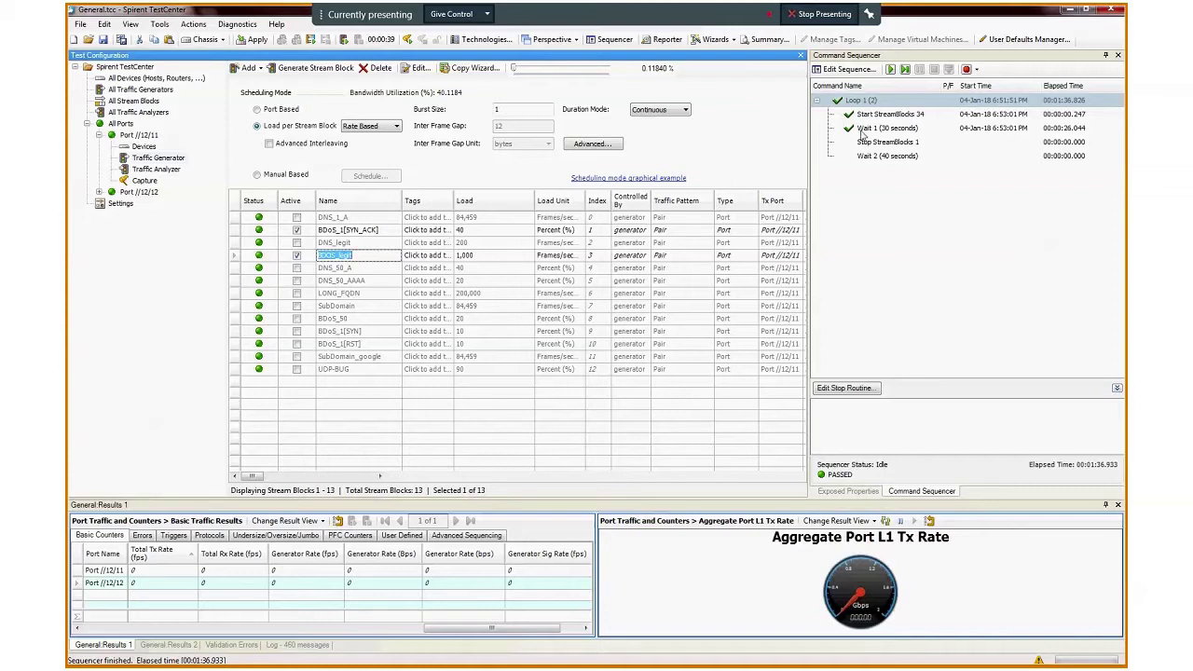
{"action": "left_click", "coordinate": [484, 232]}
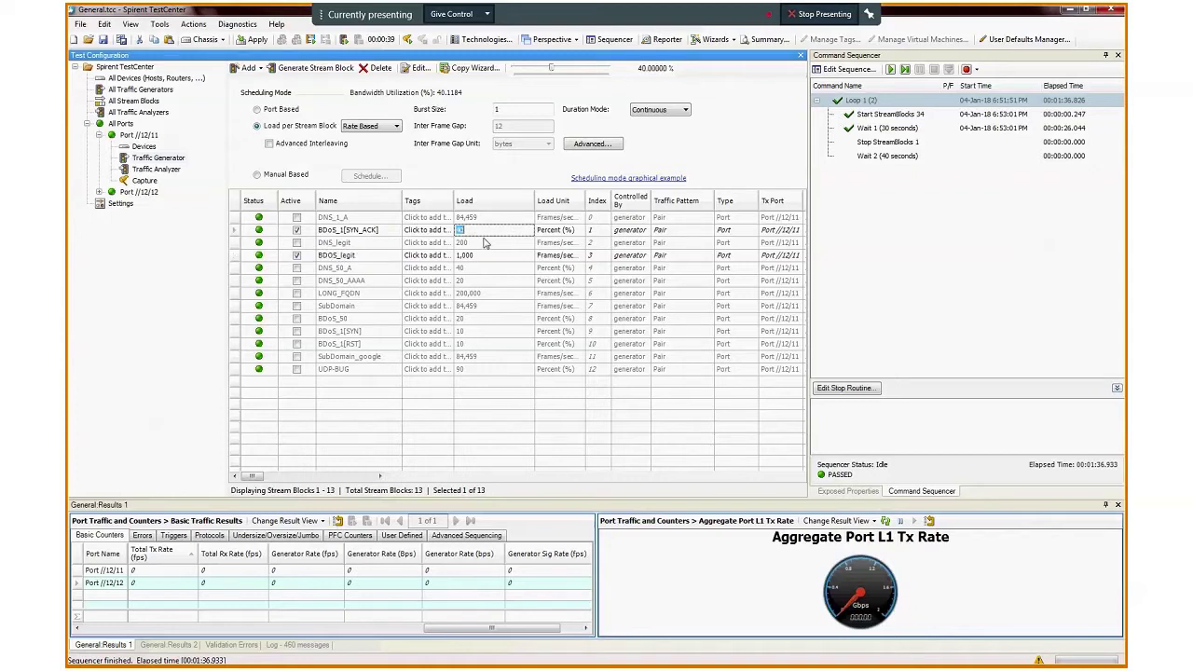
{"action": "left_click", "coordinate": [504, 255]}
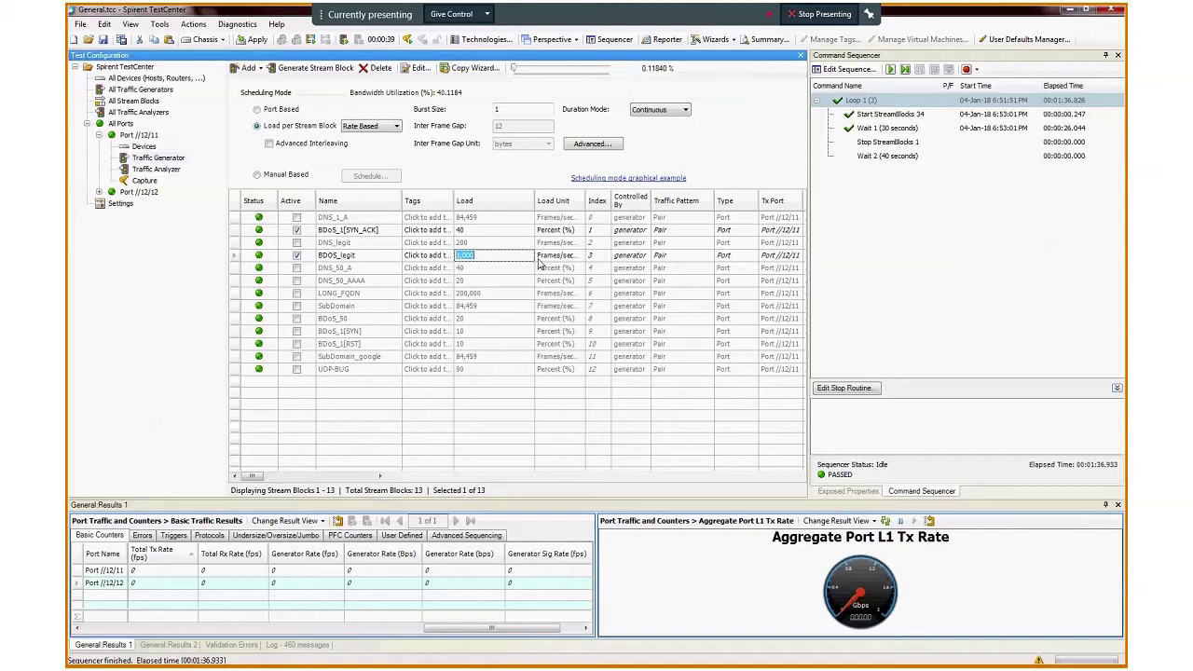
{"action": "left_click", "coordinate": [552, 259]}
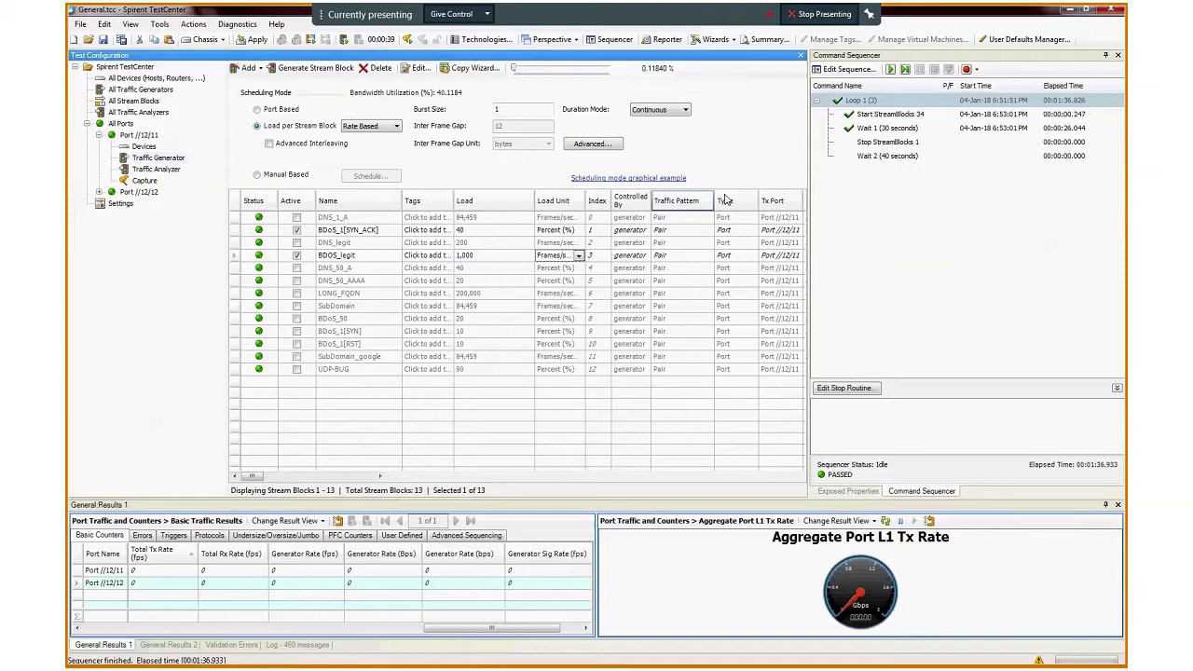
{"action": "left_click", "coordinate": [878, 103]}
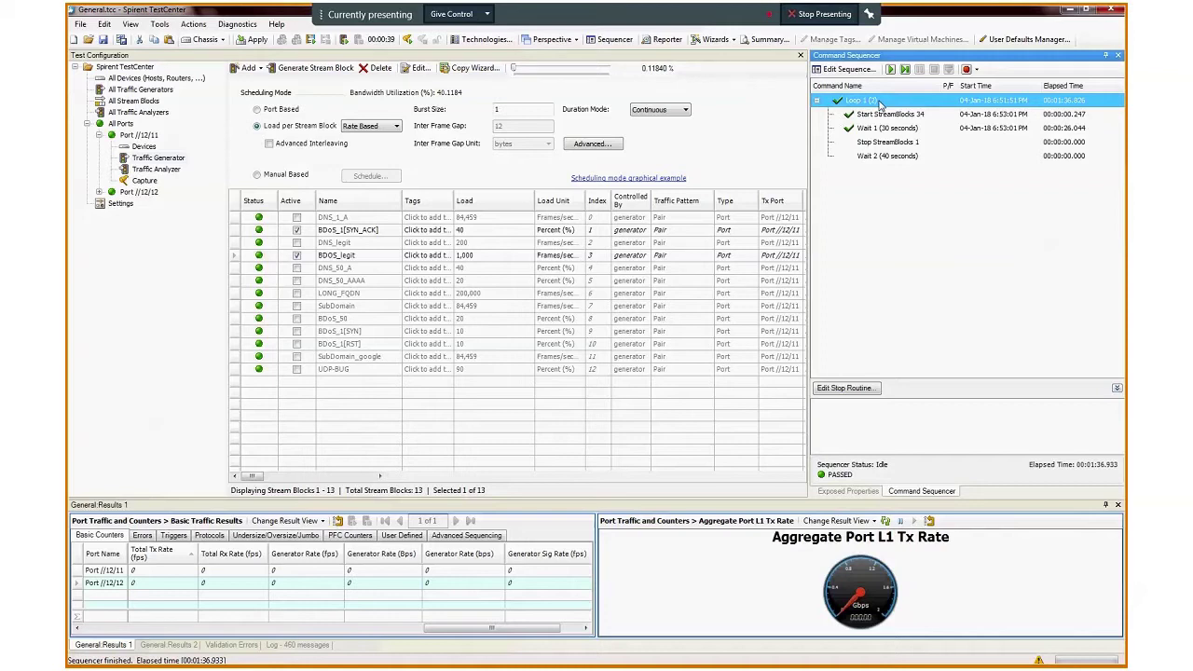
{"action": "left_click", "coordinate": [880, 115]}
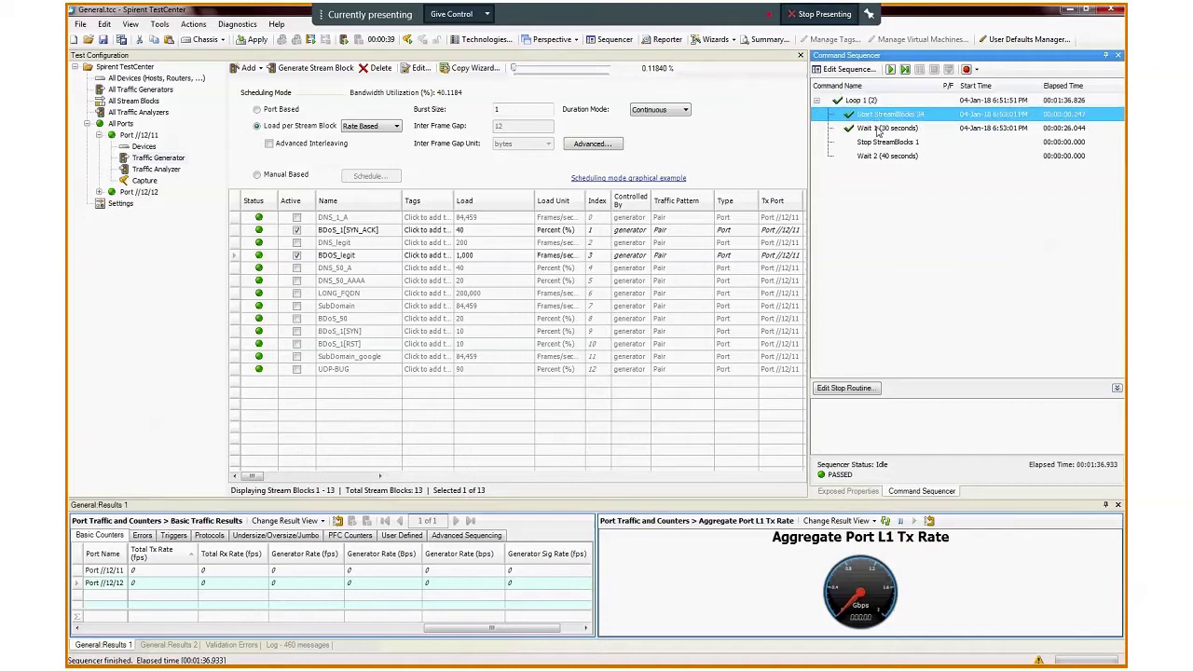
{"action": "left_click", "coordinate": [877, 129]}
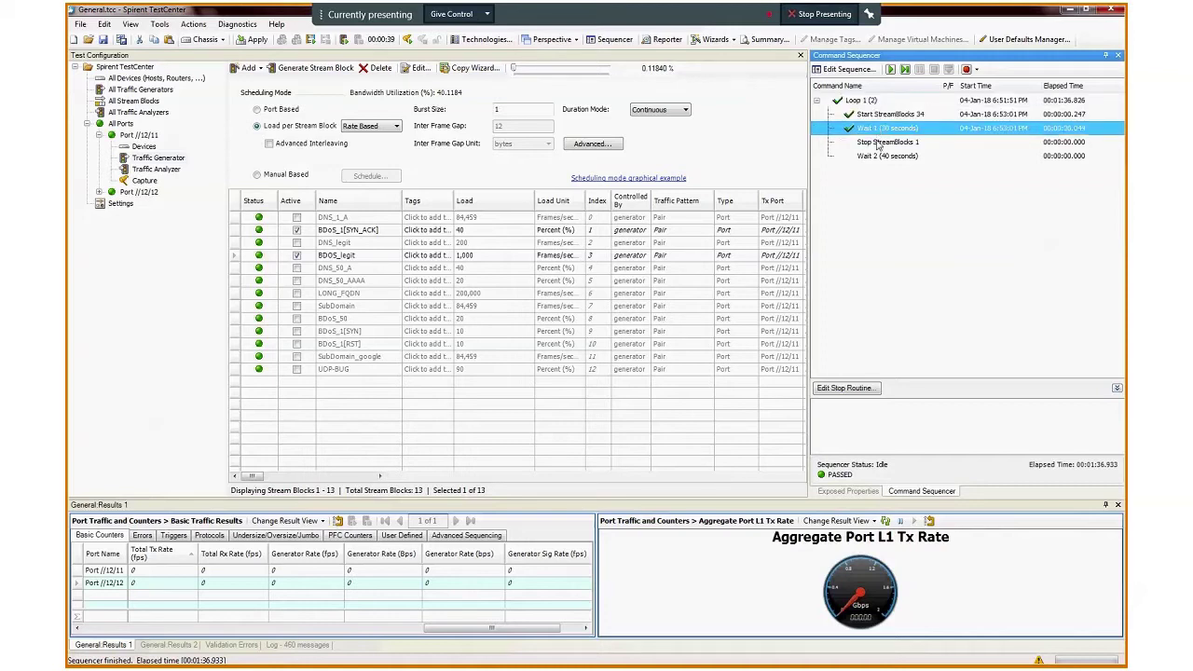
{"action": "left_click", "coordinate": [878, 143]}
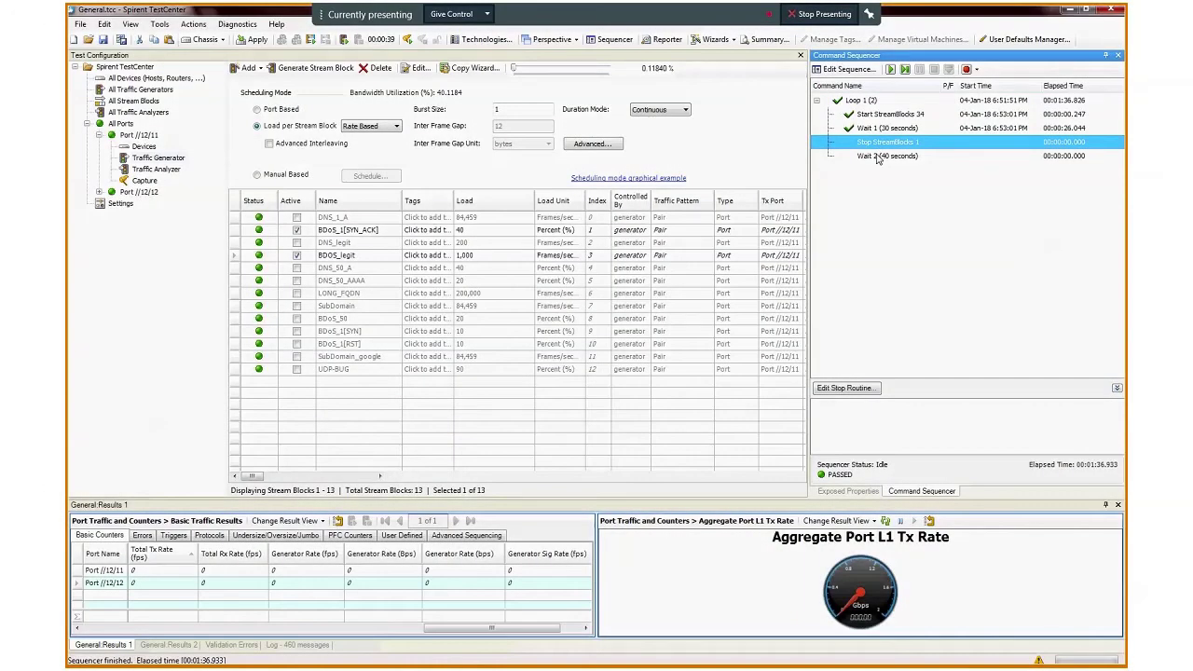
Start the command sequence and check the 596,238 fps transmit and 578,297 fps receive rates.
{"action": "left_click", "coordinate": [890, 70]}
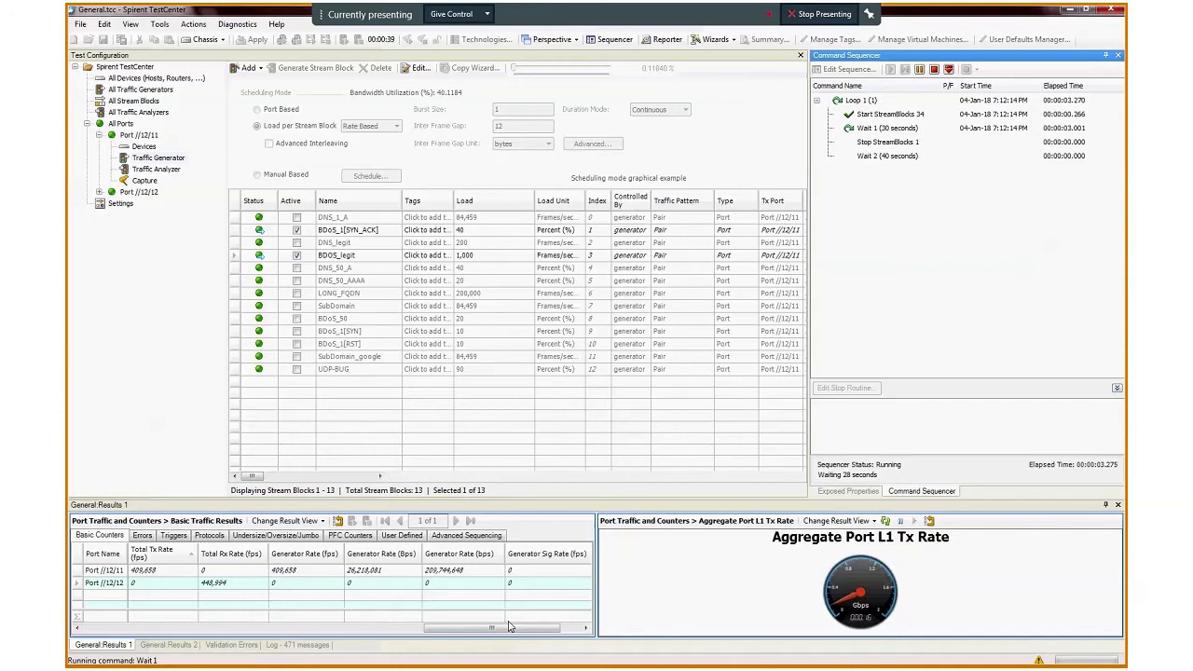
{"action": "left_click", "coordinate": [171, 579]}
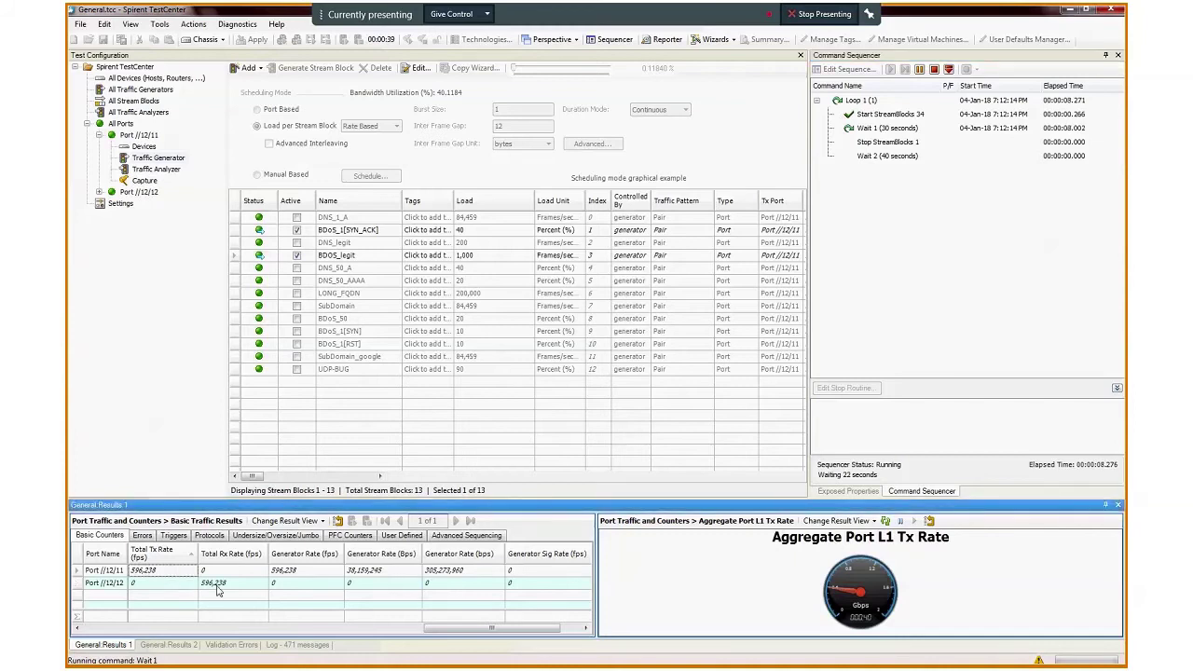
{"action": "left_click", "coordinate": [214, 586]}
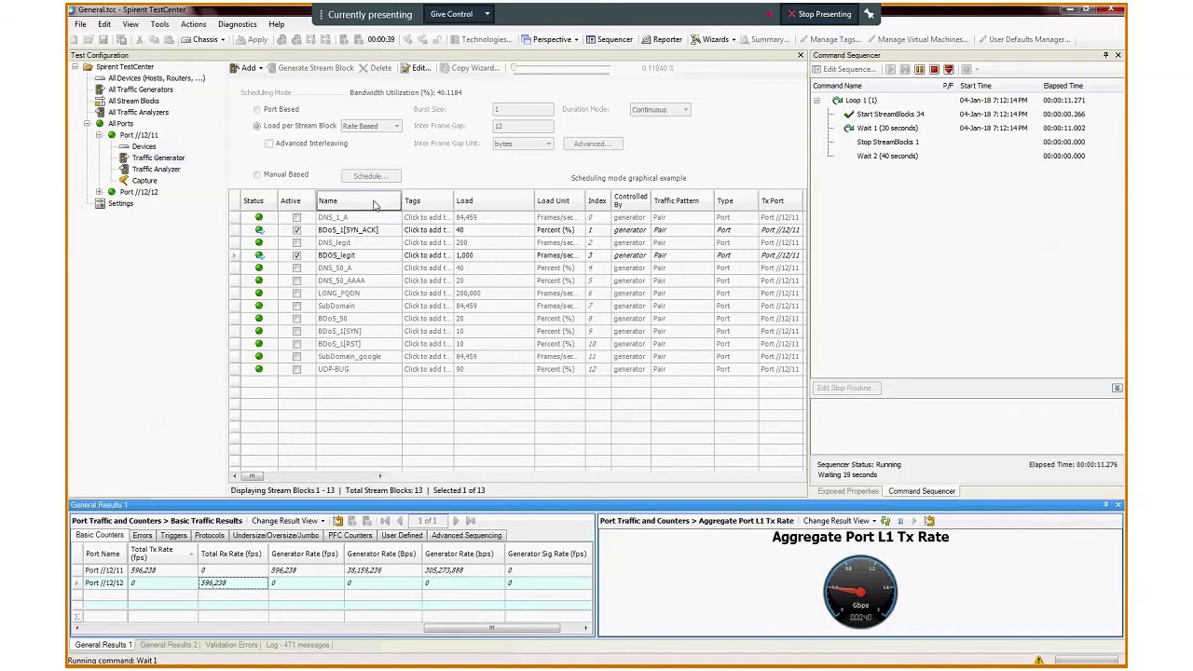
{"action": "left_click", "coordinate": [266, 236]}
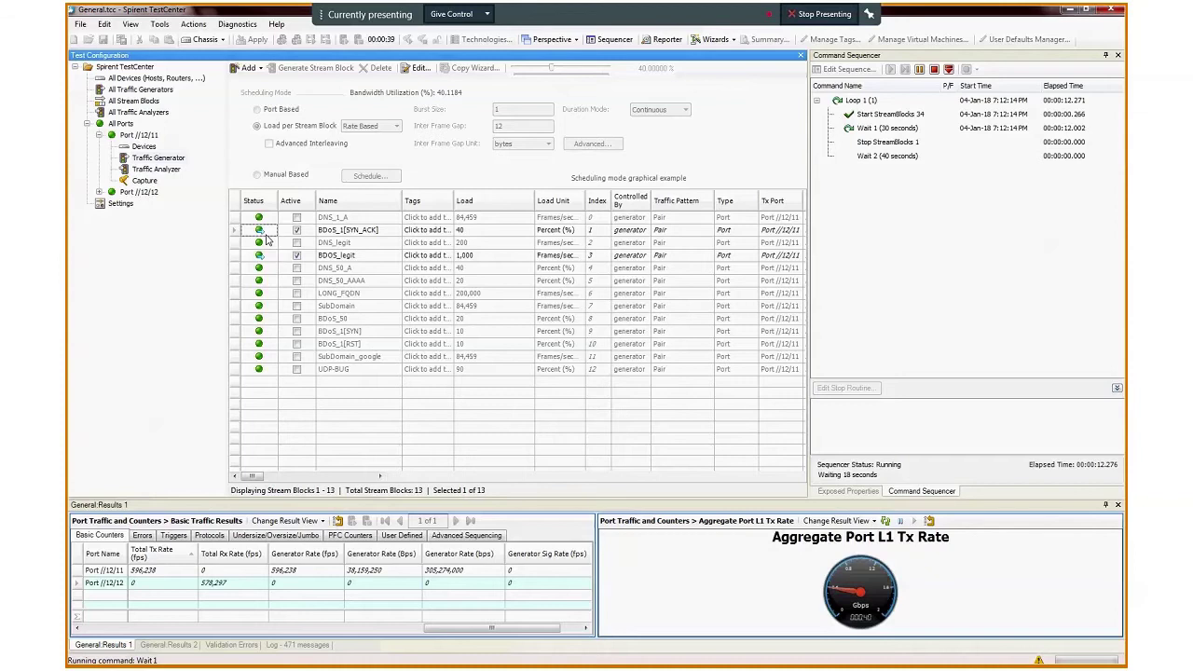
In Vision, open the TCP-SYN-ACK flood attack's info and highlight its footprint-applied state.
{"action": "key", "text": "alt+Tab"}
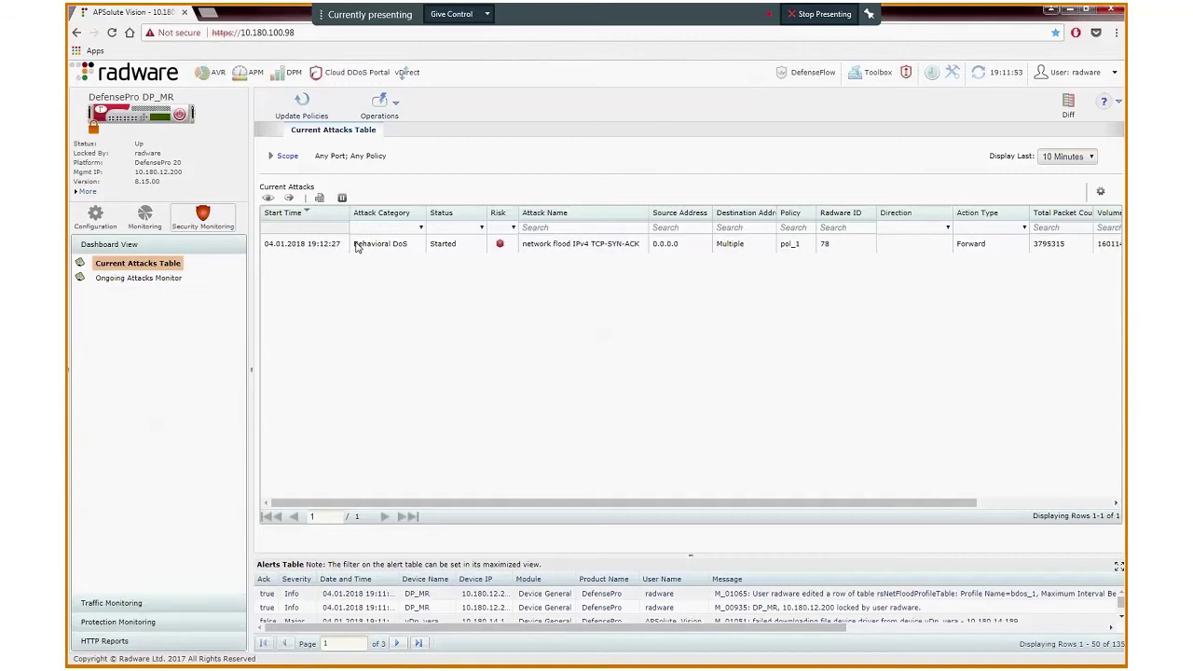
{"action": "double_click", "coordinate": [357, 245]}
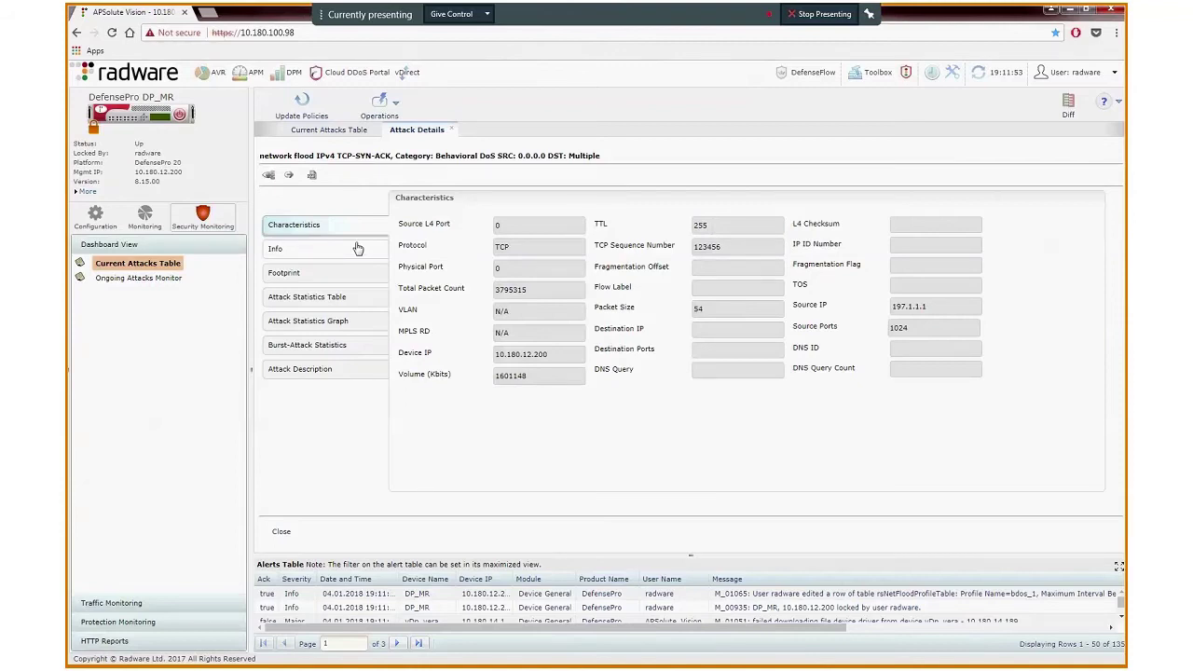
{"action": "left_click", "coordinate": [357, 248]}
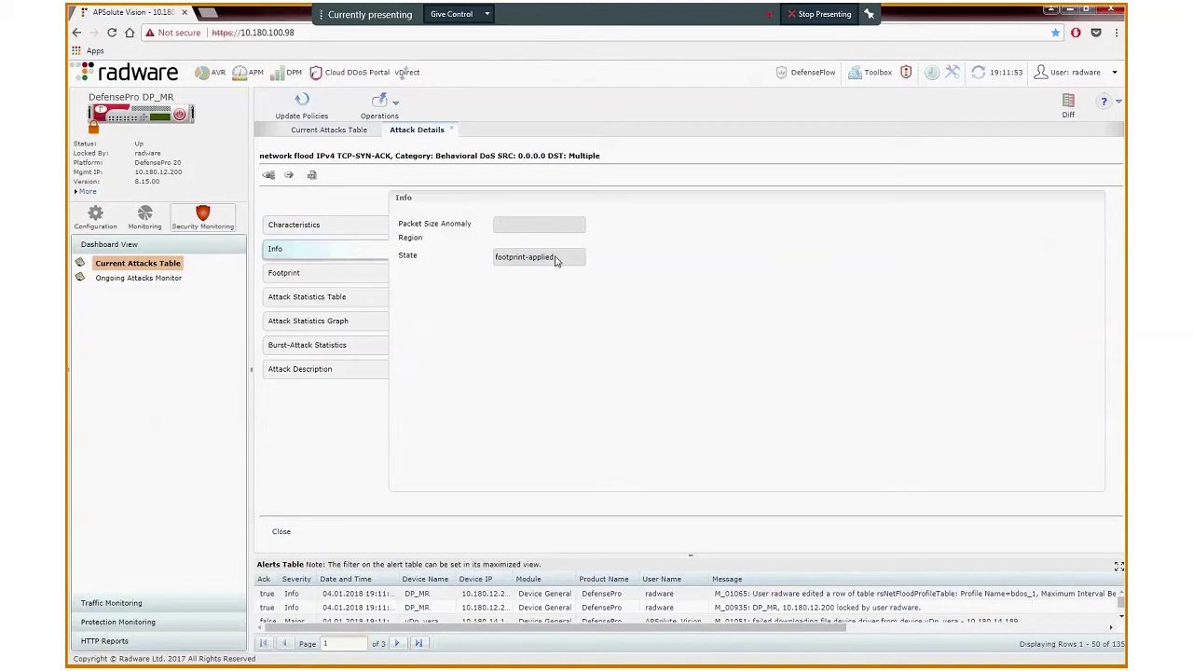
{"action": "left_click_drag", "start_coordinate": [557, 258], "coordinate": [477, 261]}
Review the attack's footprint rule, then its Burst-Attack Statistics, which read N/A.
{"action": "left_click", "coordinate": [341, 273]}
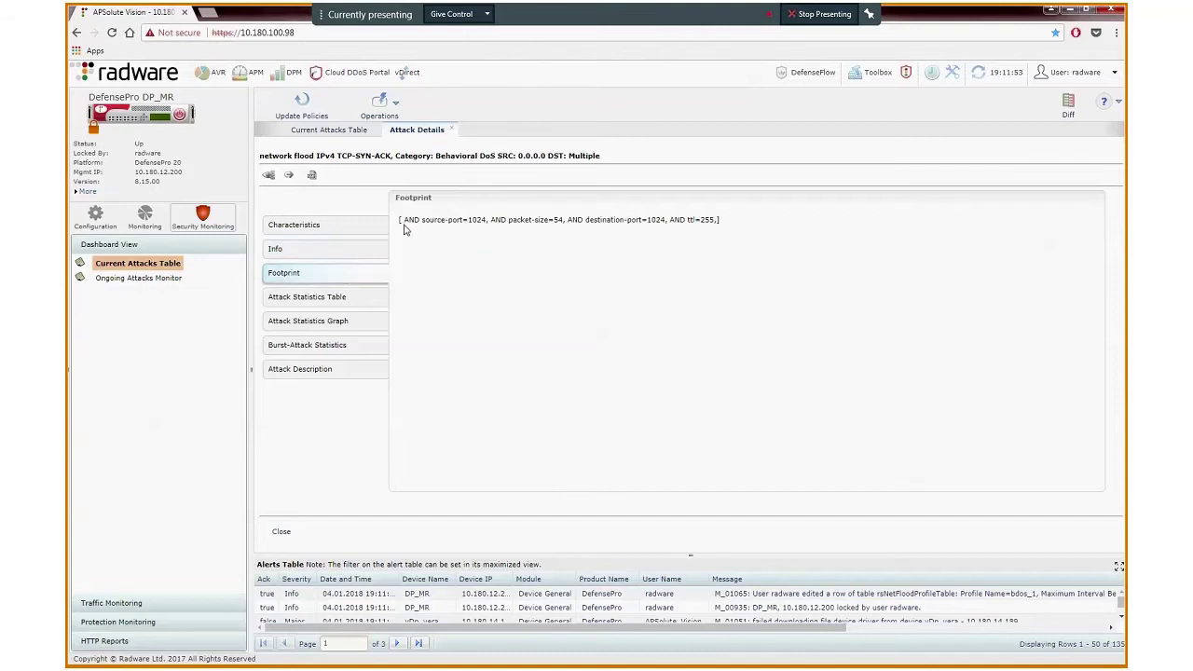
{"action": "left_click_drag", "start_coordinate": [400, 220], "coordinate": [342, 349]}
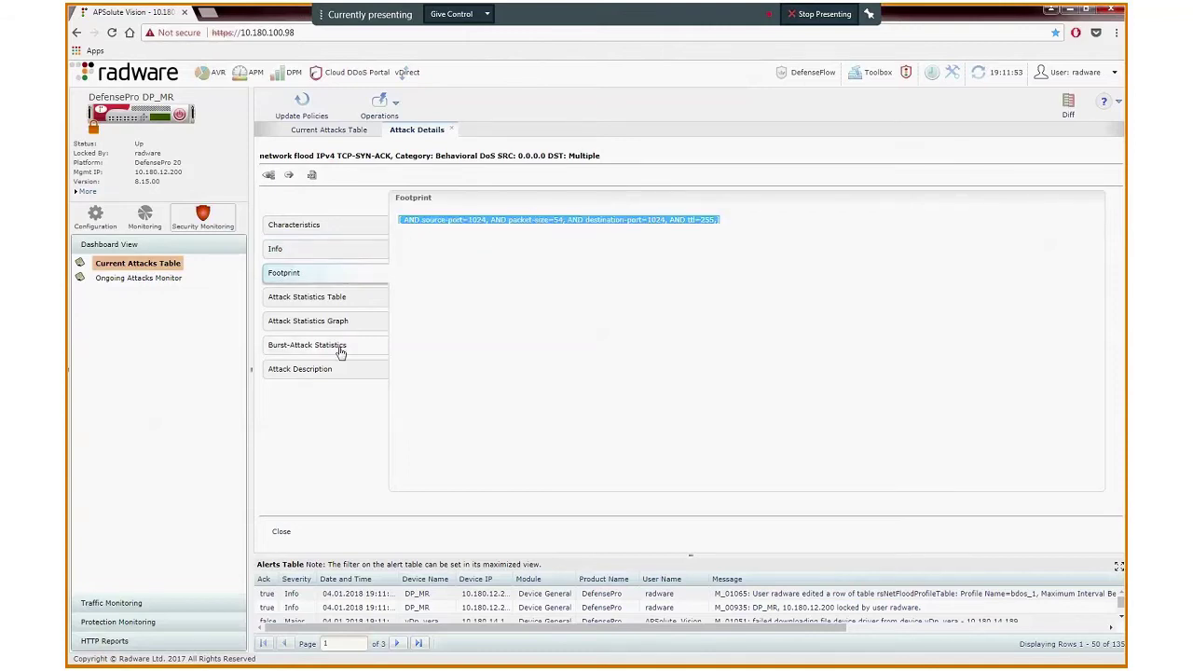
{"action": "left_click", "coordinate": [341, 349]}
{"action": "left_click_drag", "start_coordinate": [432, 222], "coordinate": [396, 222]}
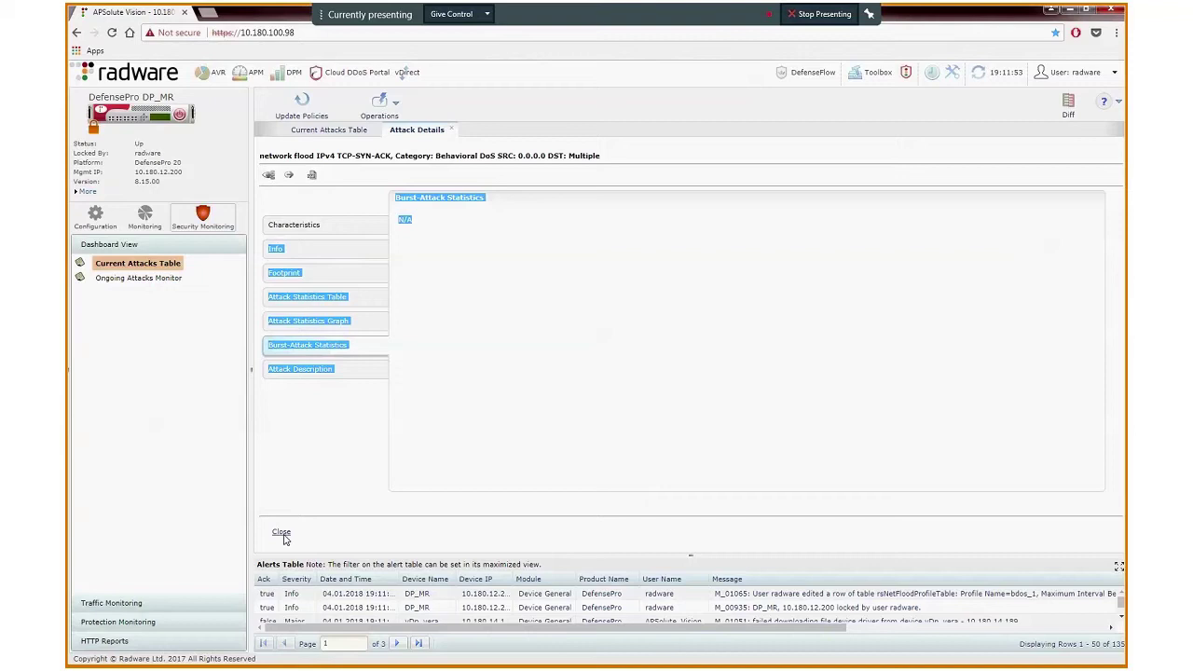
Return to Spirent TestCenter, where the stopped sequence sits in its 40-second wait.
{"action": "key", "text": "alt+Tab"}
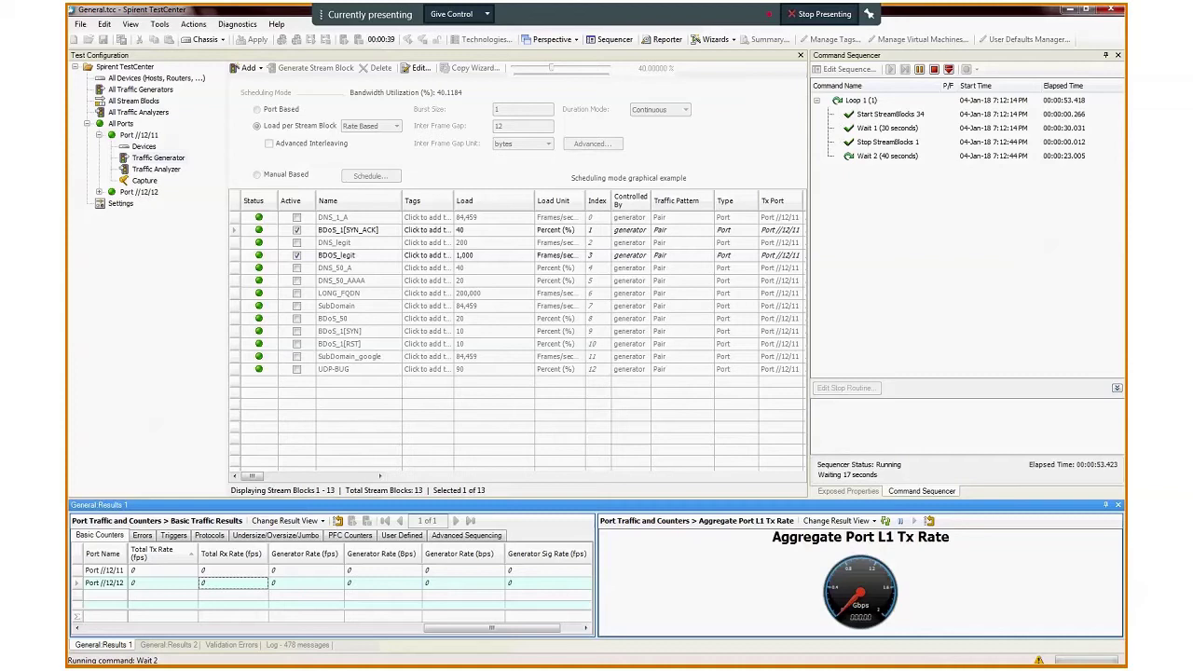
{"action": "key", "text": "alt+Tab"}
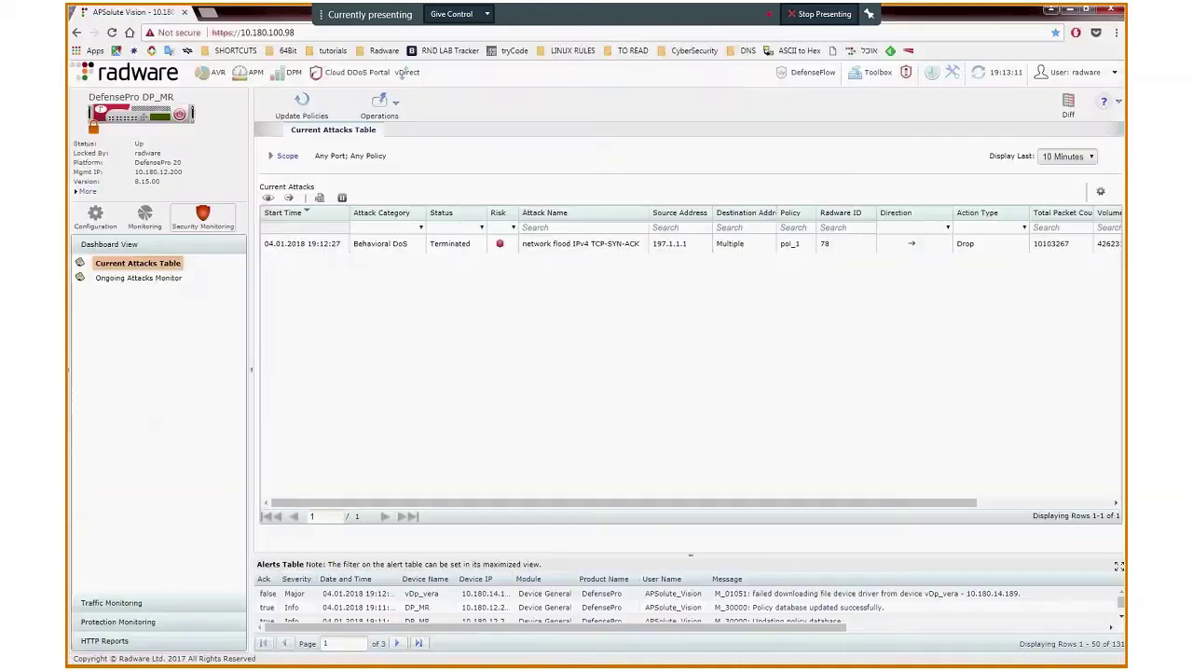
{"action": "left_click", "coordinate": [450, 245]}
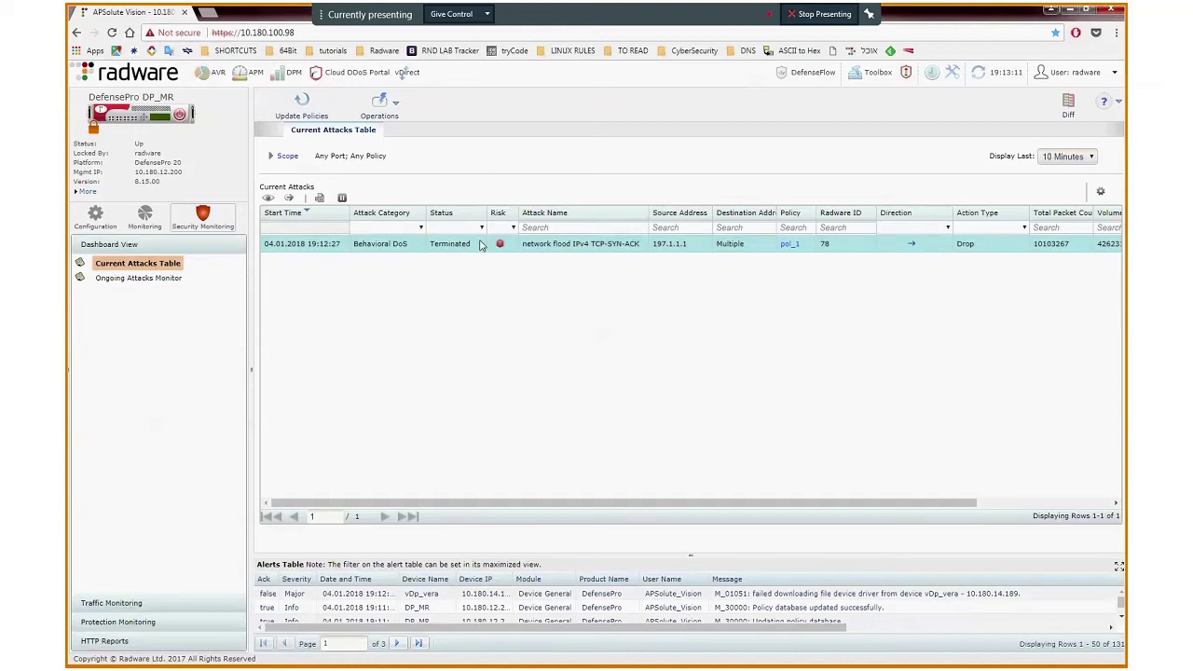
{"action": "key", "text": "alt+Tab"}
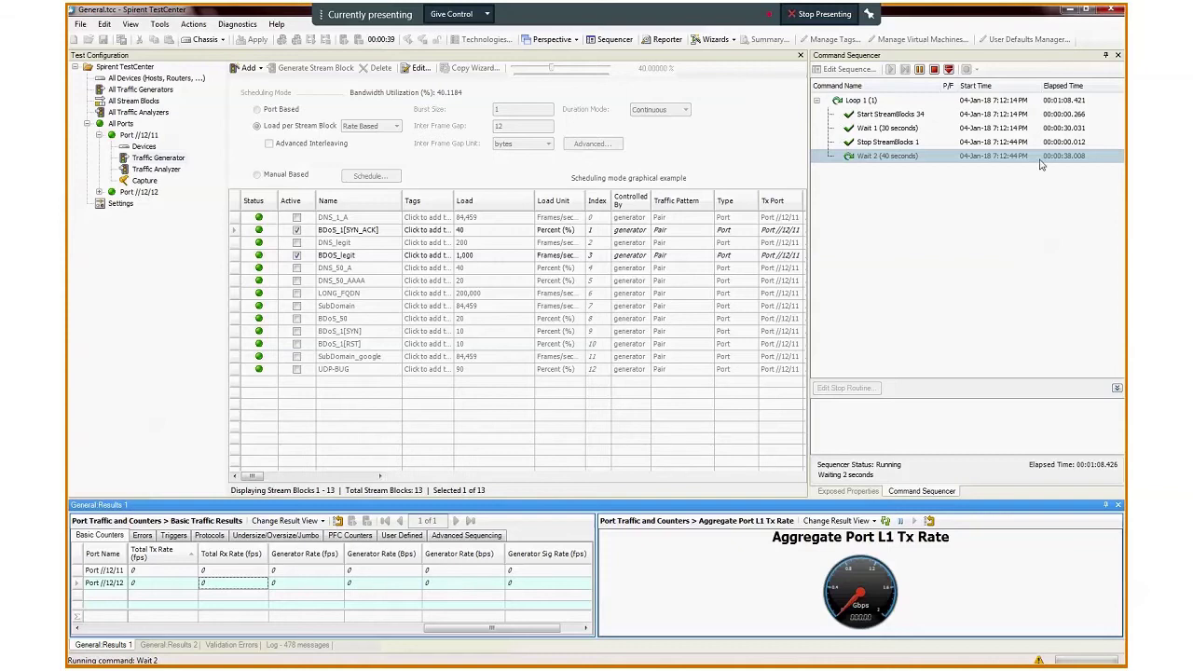
Confirm about 896,238 fps sent but barely 1,000 fps received, then go to Vision's attacks table.
{"action": "left_click", "coordinate": [944, 158]}
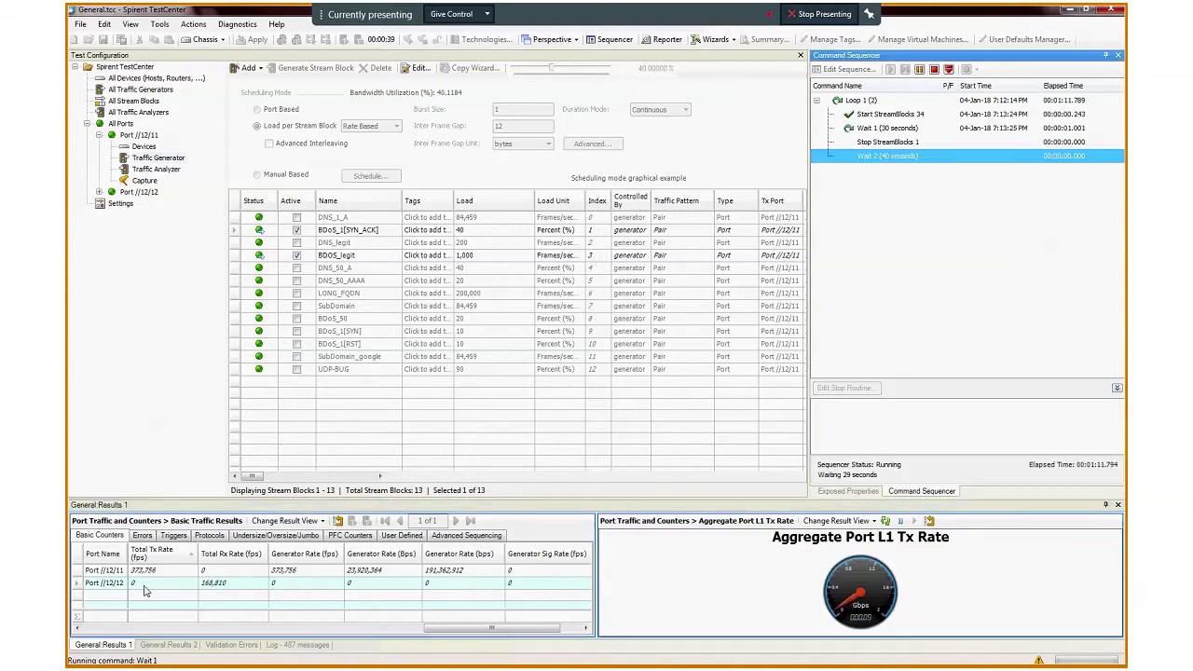
{"action": "left_click", "coordinate": [177, 592]}
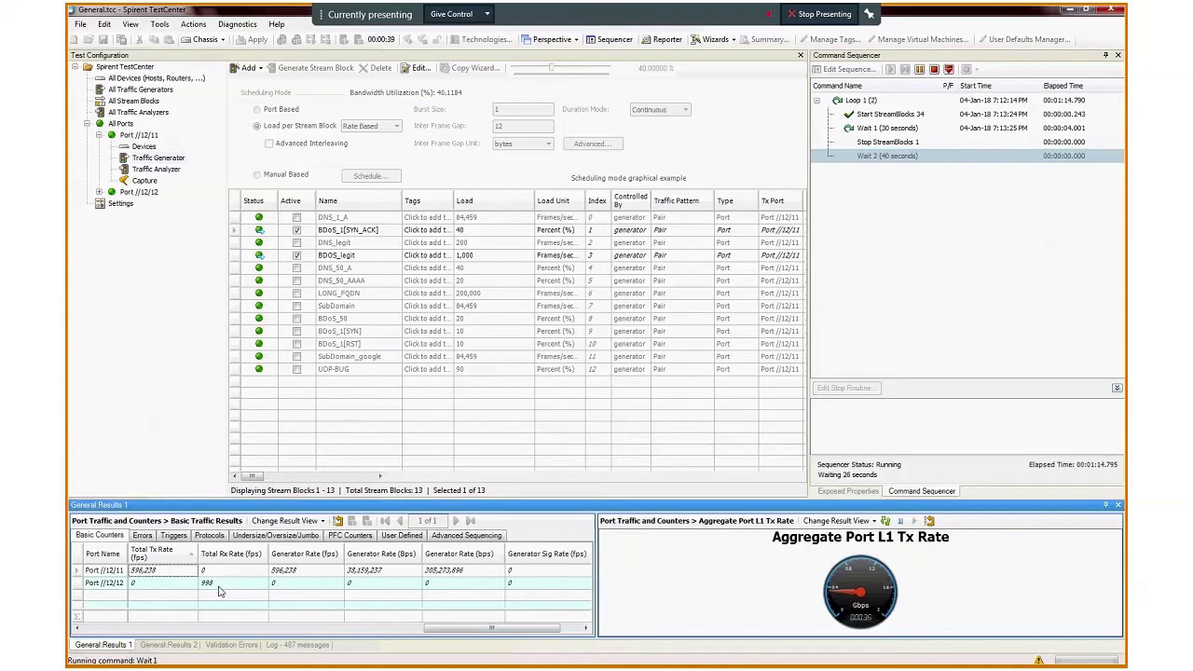
{"action": "left_click", "coordinate": [220, 591]}
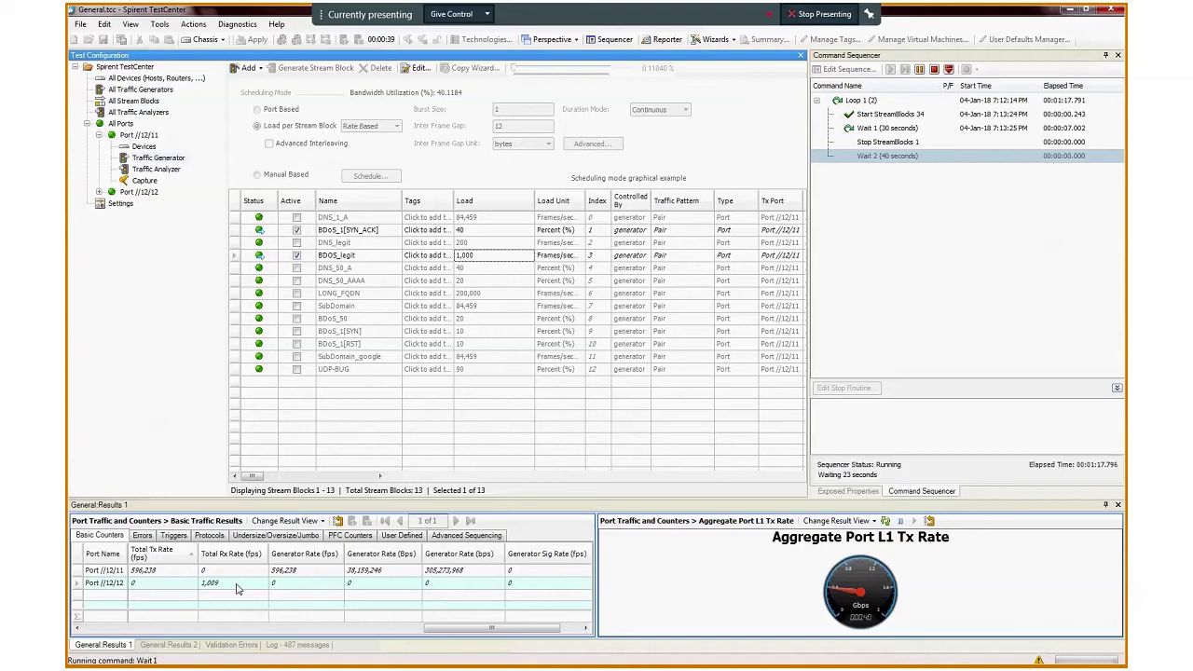
{"action": "key", "text": "alt+Tab"}
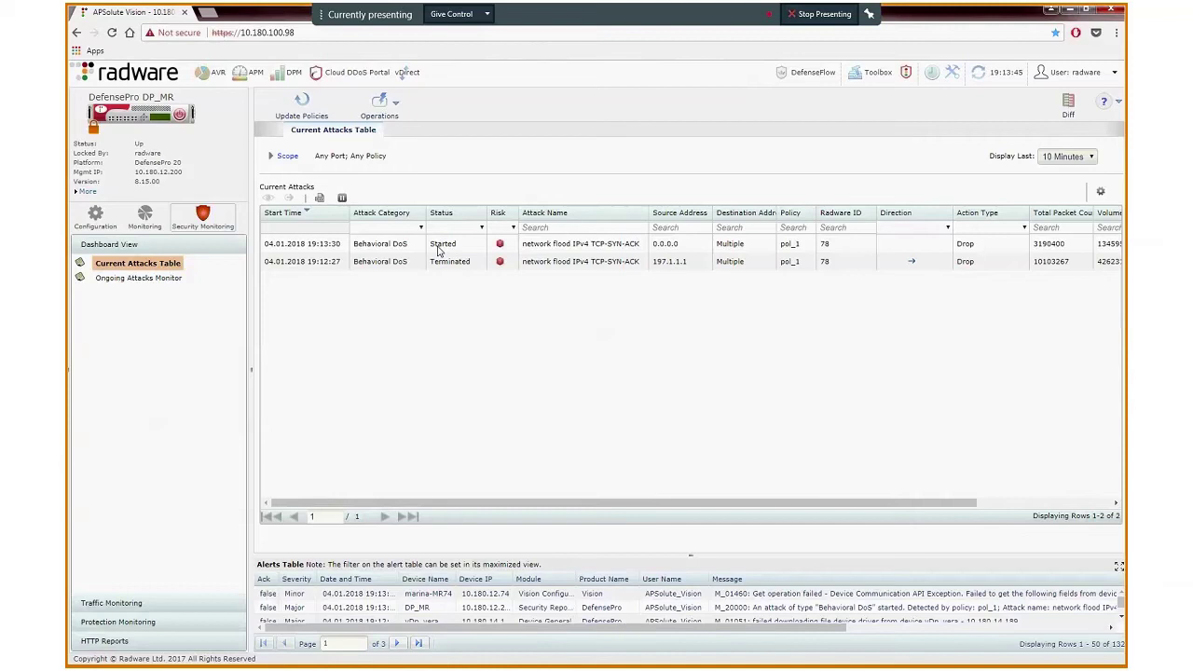
Open the newly started attack's footprint and Burst-Attack Statistics, which still read N/A.
{"action": "double_click", "coordinate": [438, 250]}
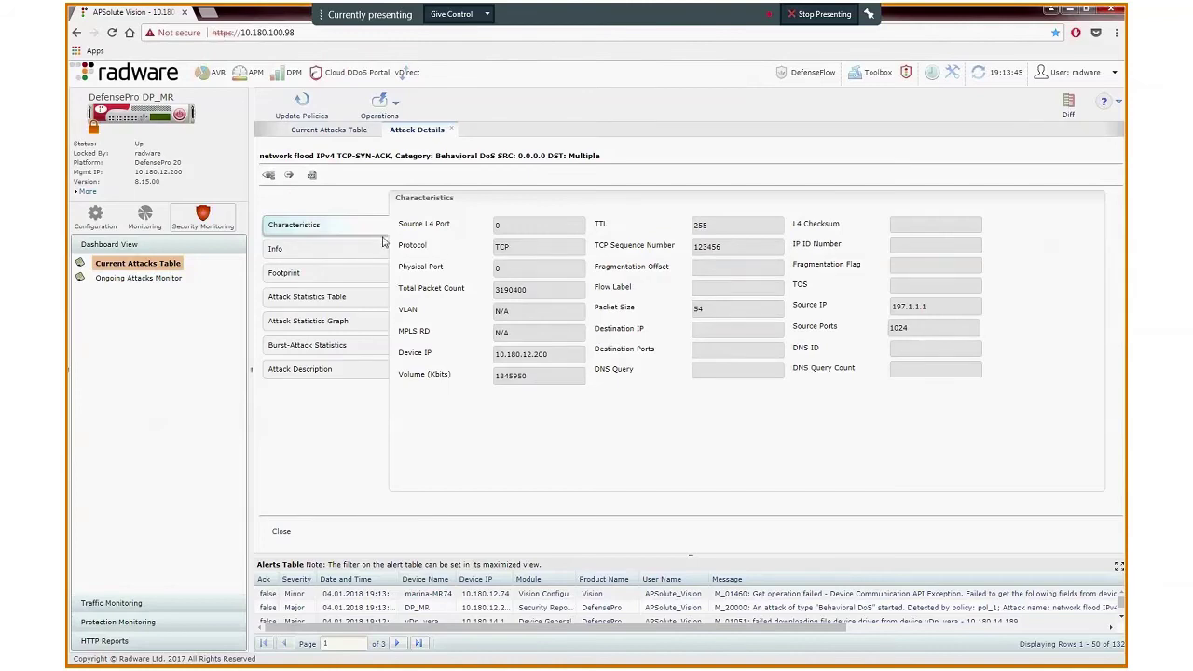
{"action": "left_click", "coordinate": [340, 273]}
{"action": "left_click_drag", "start_coordinate": [399, 219], "coordinate": [741, 221]}
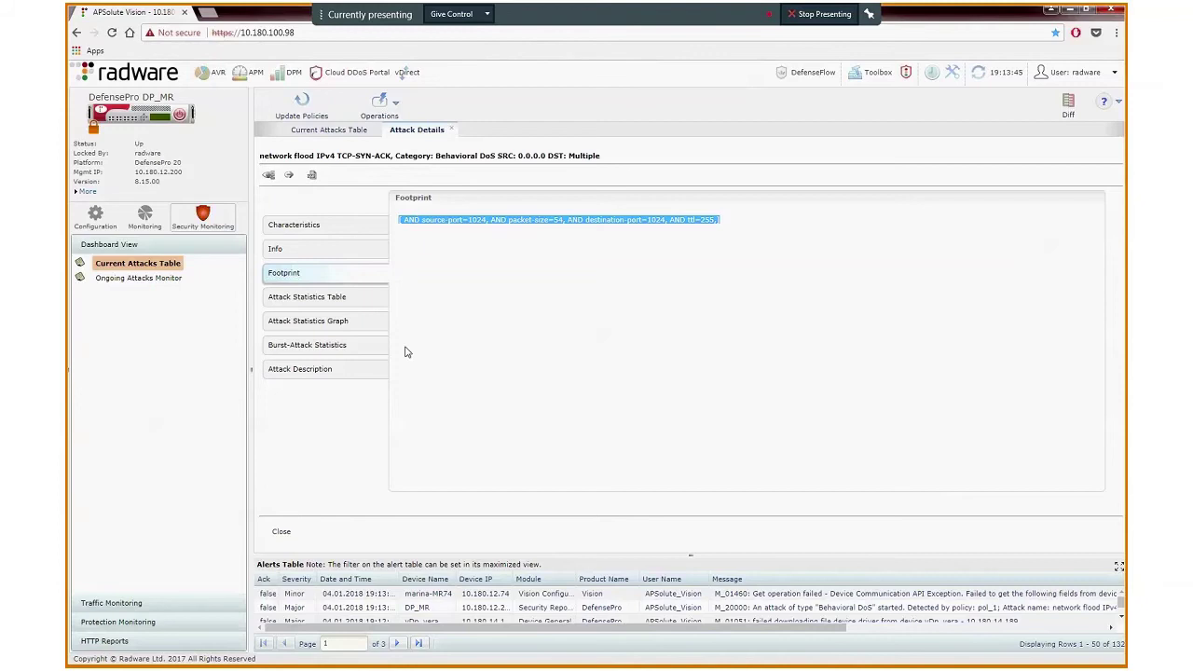
{"action": "left_click", "coordinate": [373, 349]}
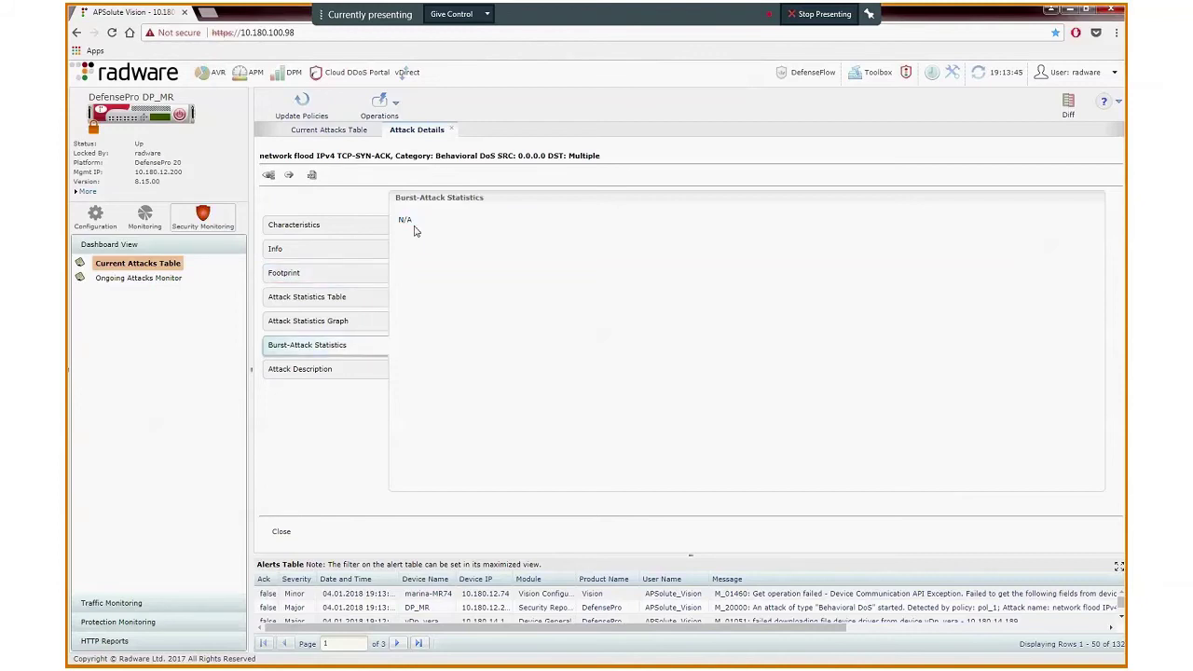
Back in TestCenter, stop the burst sequence so the sequencer reports PASSED, then bring up the browser.
{"action": "key", "text": "alt+Tab"}
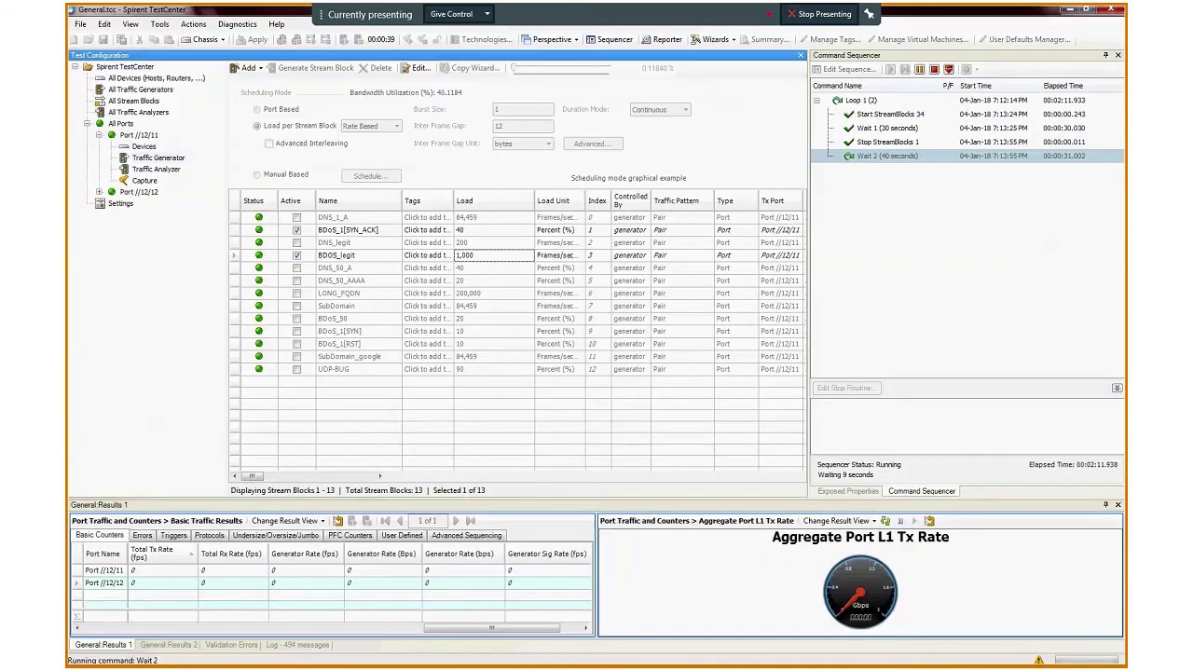
{"action": "left_click", "coordinate": [996, 160]}
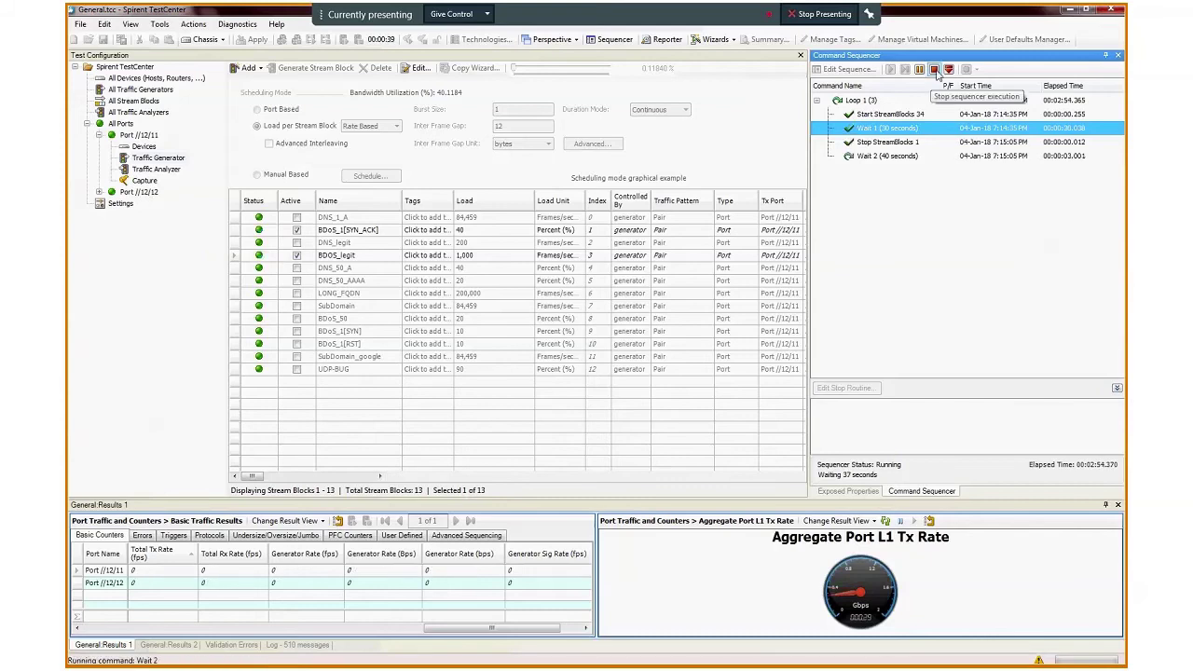
{"action": "left_click", "coordinate": [934, 71]}
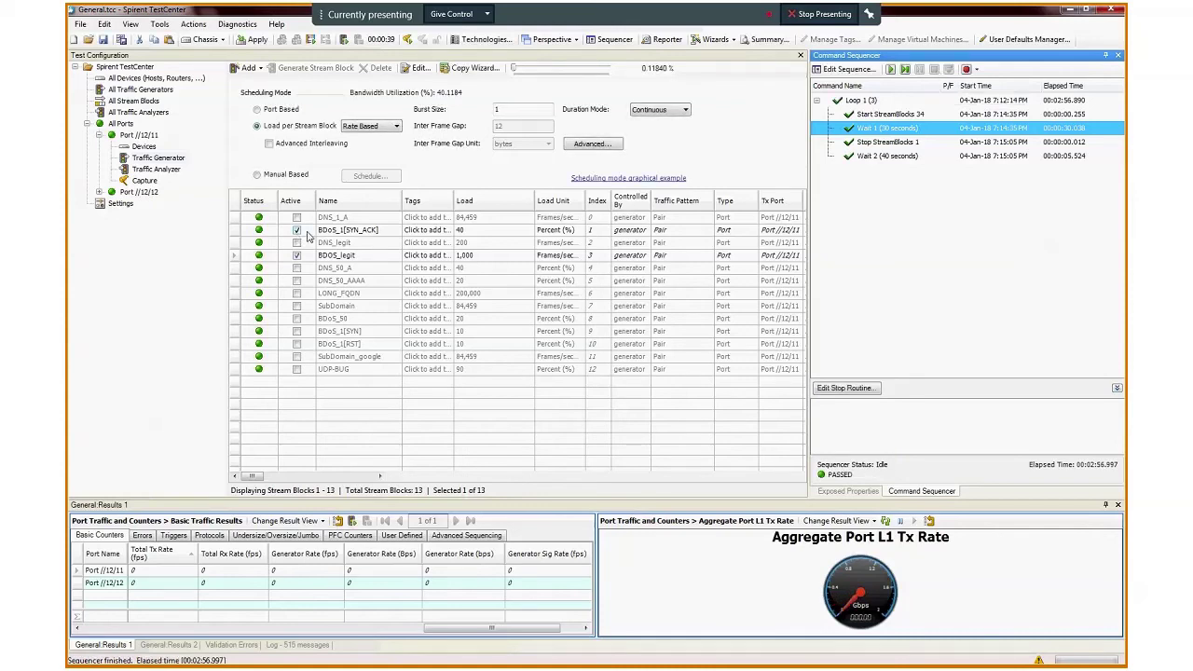
{"action": "left_click", "coordinate": [233, 583]}
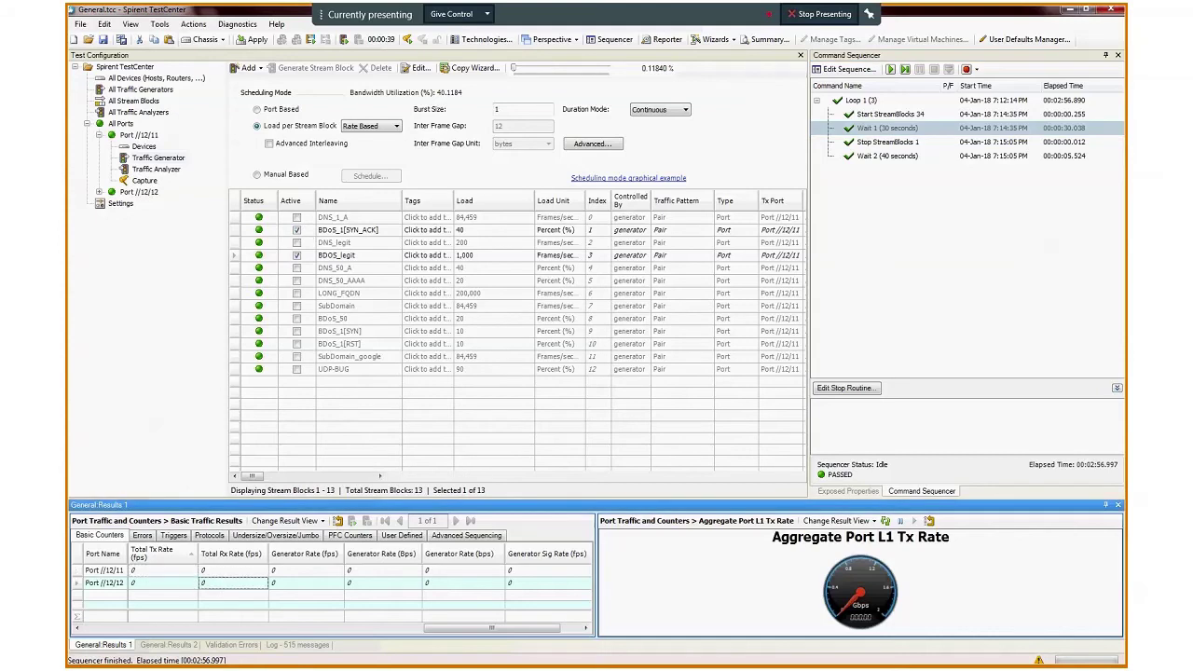
{"action": "key", "text": "alt+Tab"}
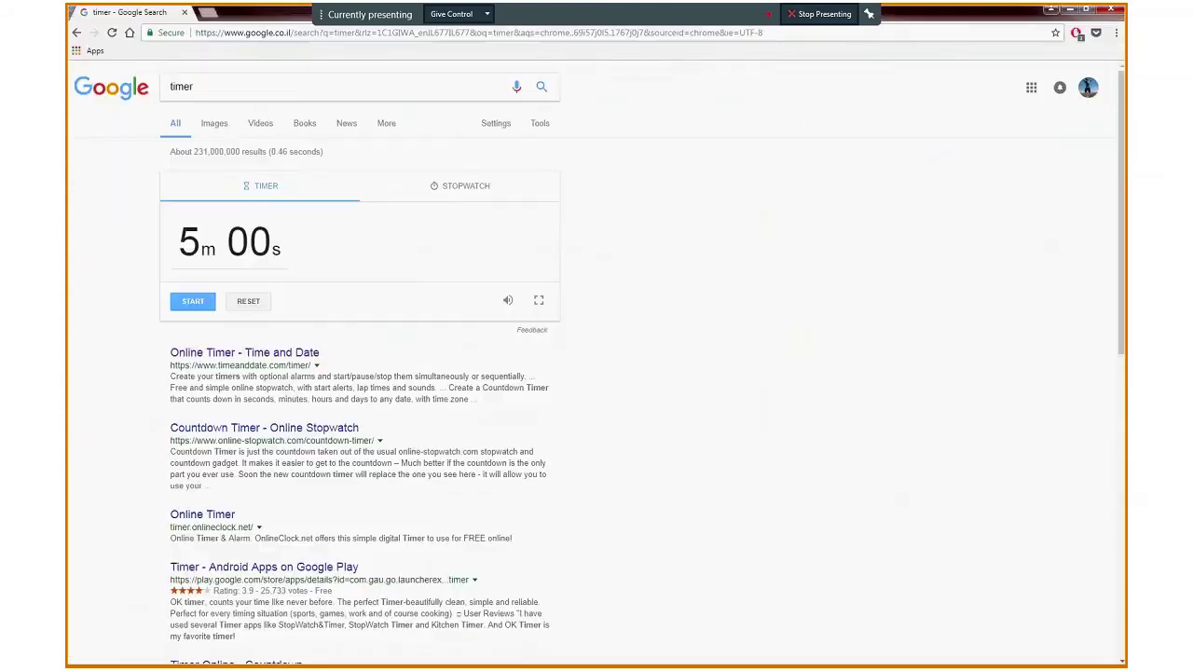
Start the 5-minute Google countdown timer.
{"action": "left_click", "coordinate": [201, 301]}
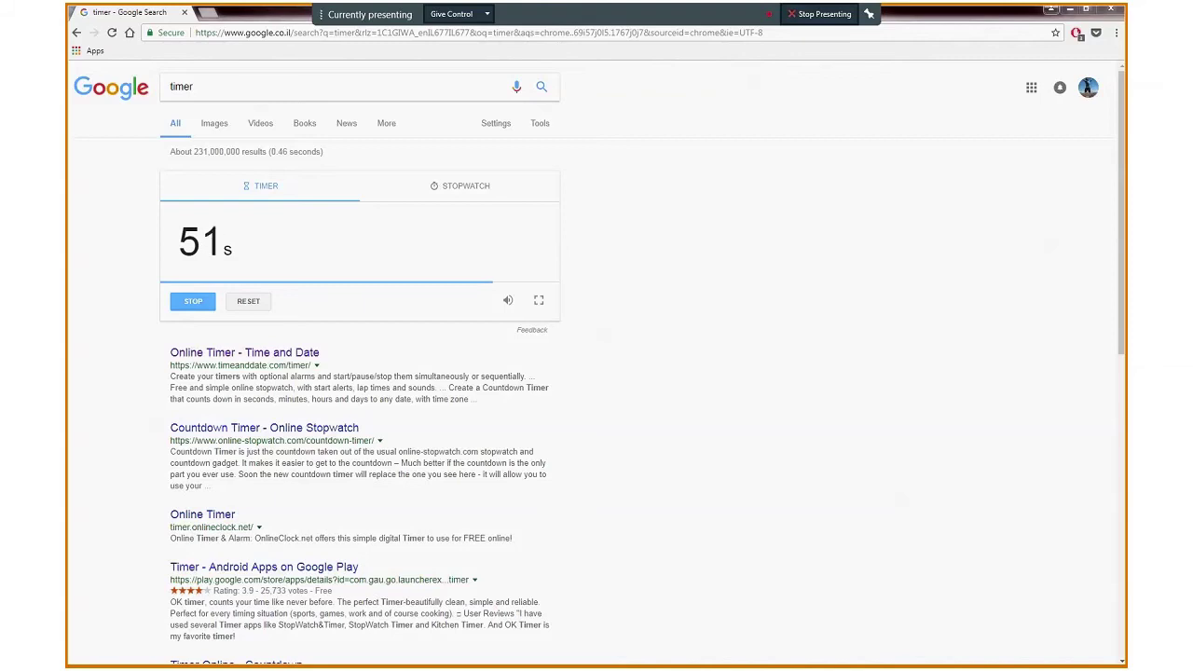
Open details of the 19:14:40 TCP-SYN-ACK flood showing source port 1024, TTL 255, packet size 54.
{"action": "key", "text": "alt+Tab"}
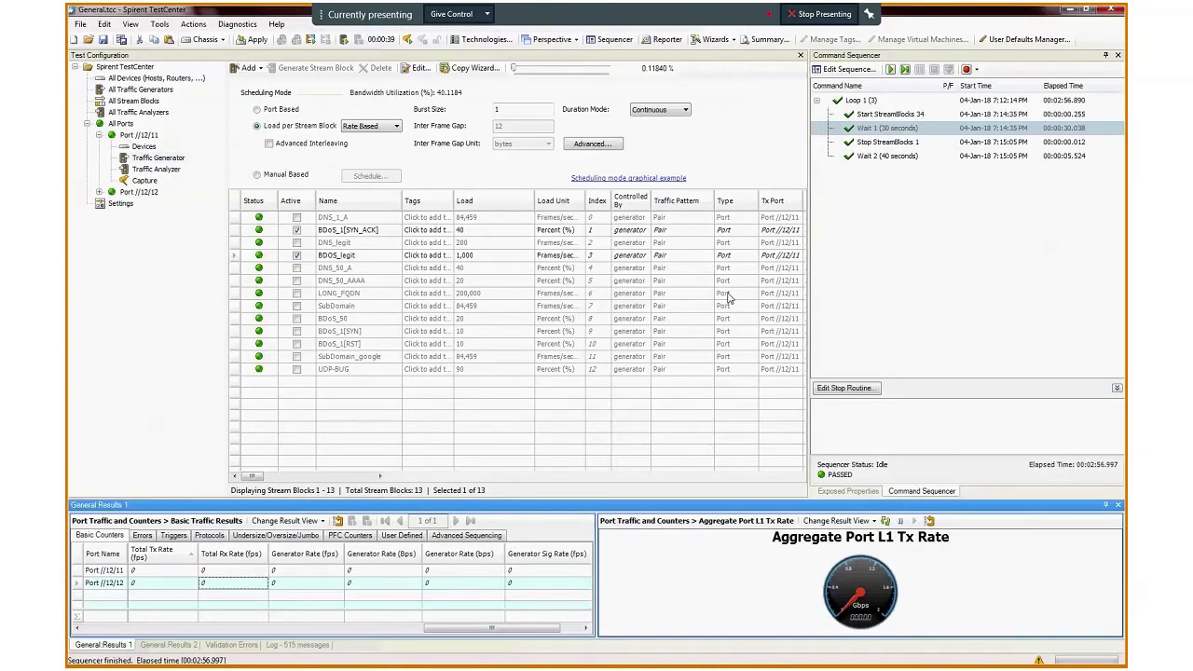
{"action": "key", "text": "alt+Tab"}
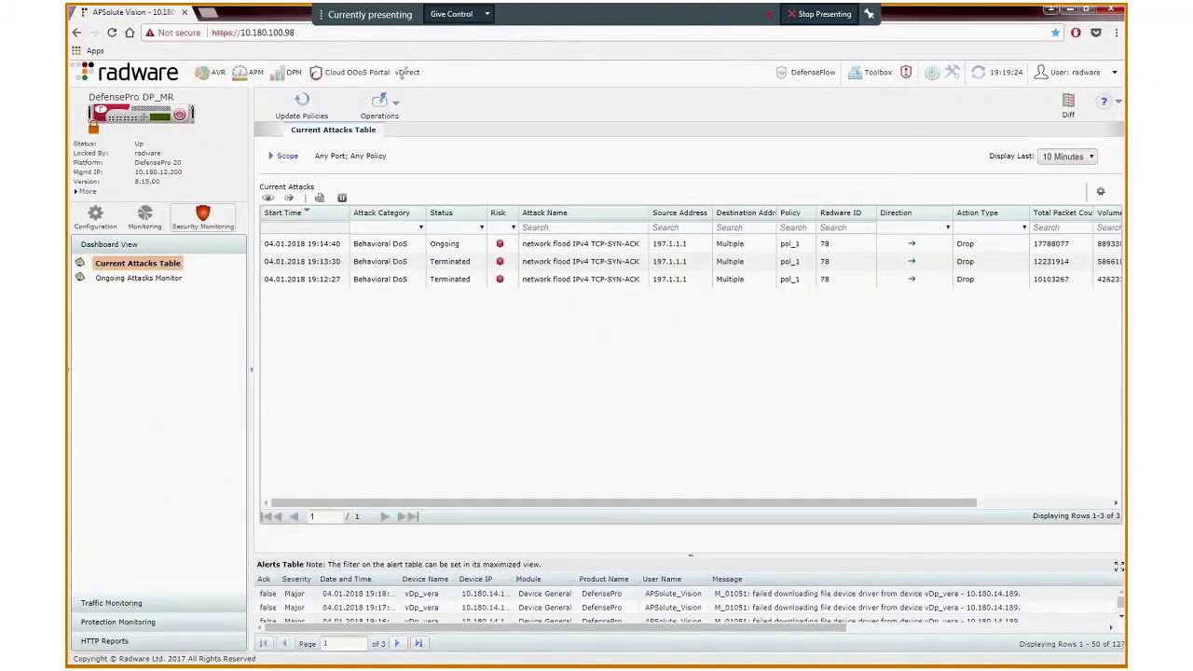
{"action": "left_click", "coordinate": [429, 246]}
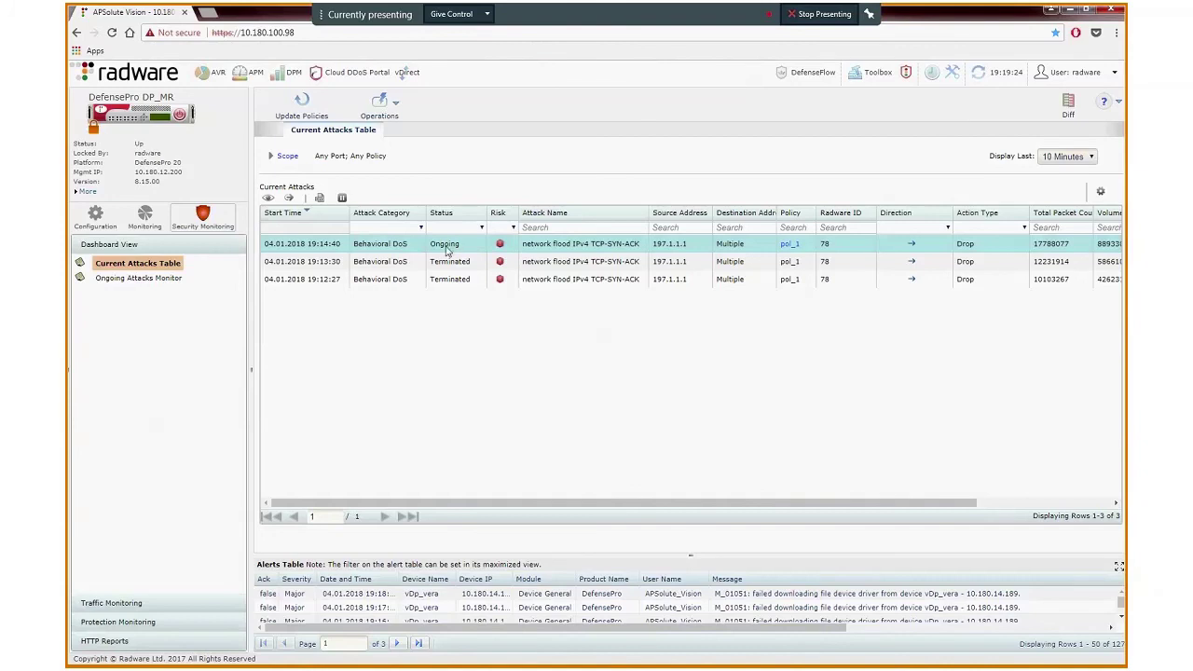
{"action": "double_click", "coordinate": [448, 250]}
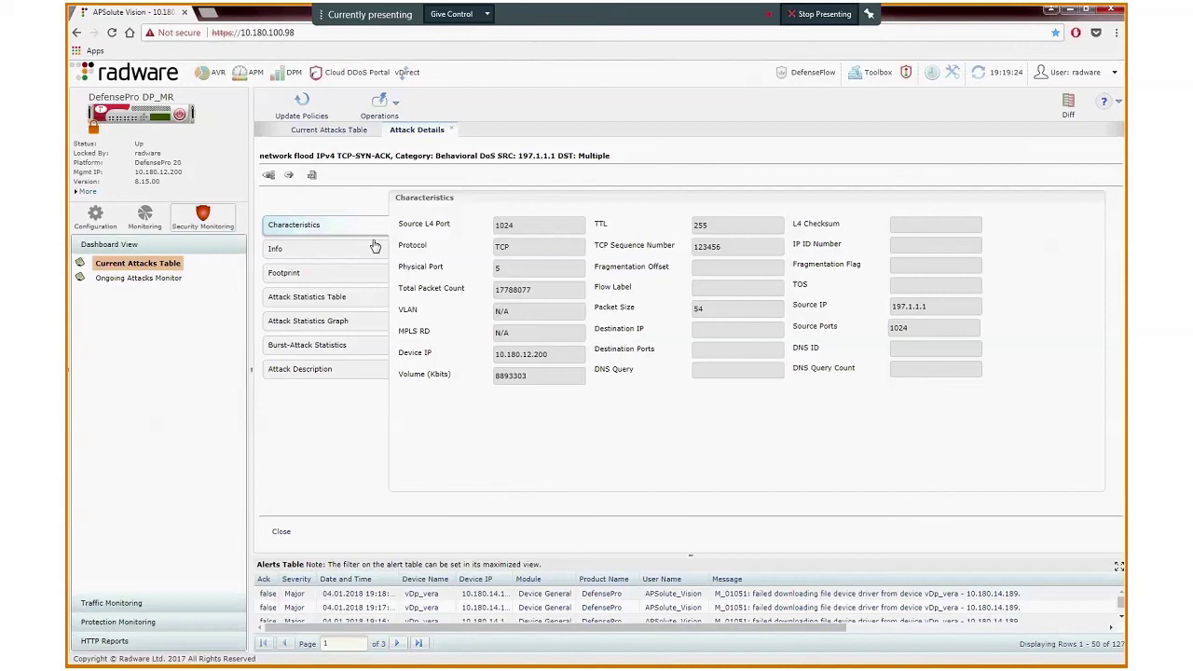
Verify the attack's burst-attack blocking state, its footprint, and 3 bursts averaging 80324 Kbps.
{"action": "left_click", "coordinate": [375, 247]}
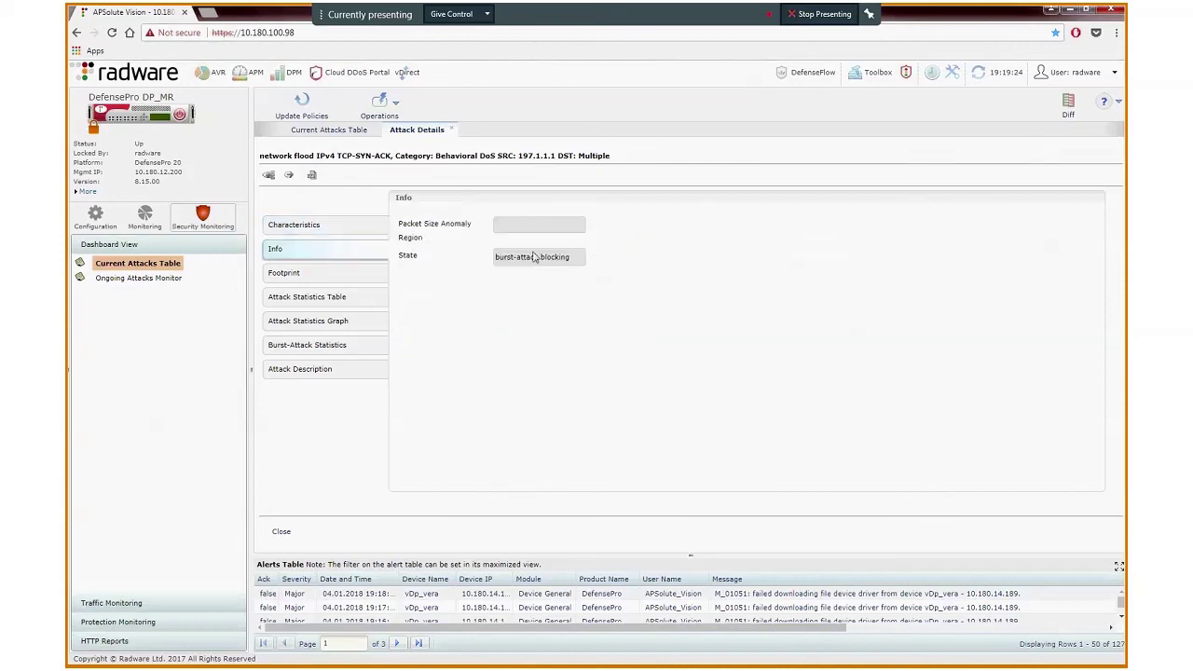
{"action": "left_click_drag", "start_coordinate": [506, 259], "coordinate": [588, 263]}
{"action": "left_click", "coordinate": [373, 273]}
{"action": "left_click_drag", "start_coordinate": [401, 221], "coordinate": [725, 230]}
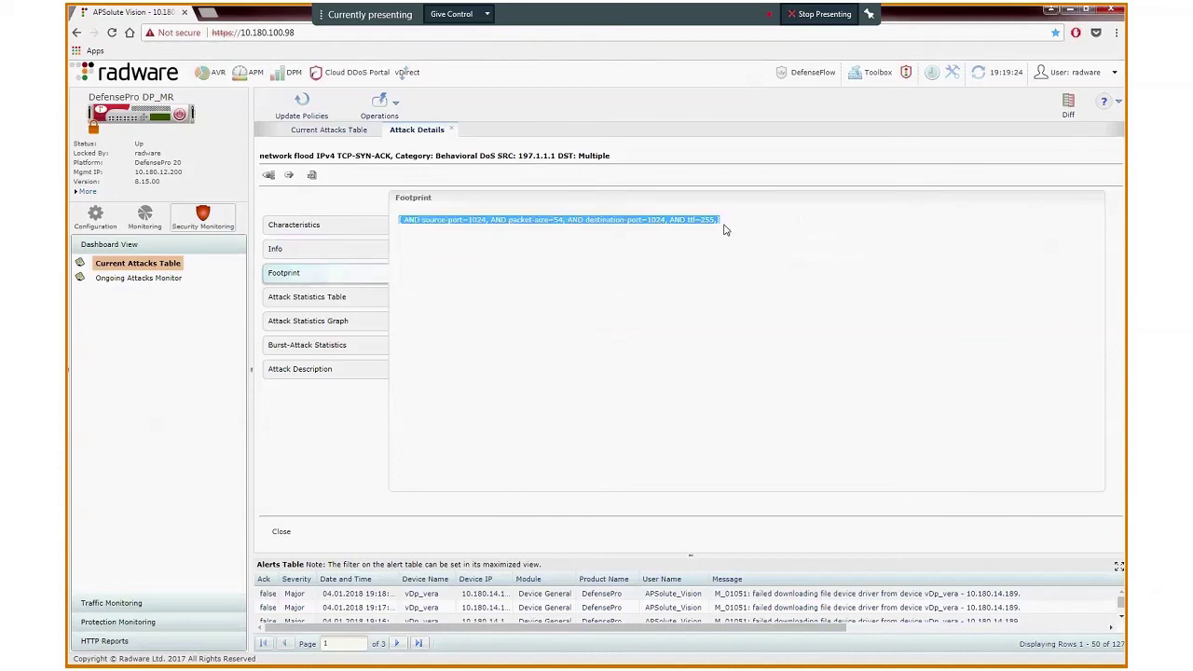
{"action": "left_click", "coordinate": [326, 346]}
{"action": "left_click_drag", "start_coordinate": [555, 268], "coordinate": [479, 268]}
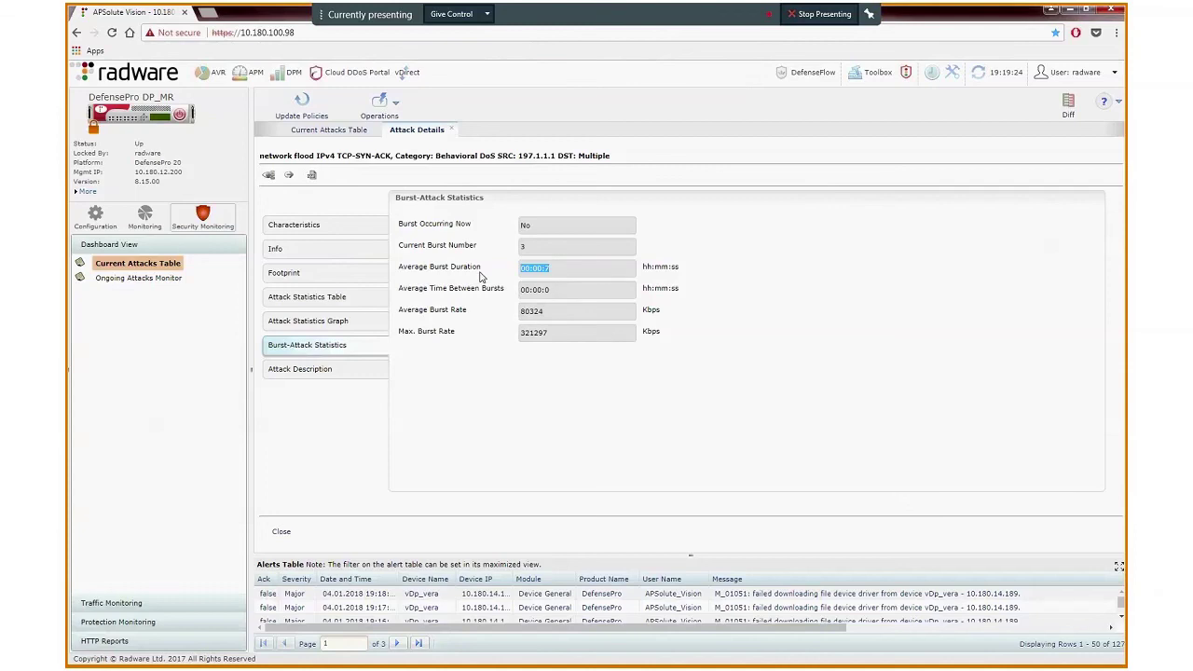
{"action": "left_click", "coordinate": [511, 257]}
{"action": "double_click", "coordinate": [531, 310]}
Close the attack details, return to Spirent TestCenter and select the sequencer's Loop 1 command.
{"action": "left_click", "coordinate": [281, 531]}
{"action": "key", "text": "alt+Tab"}
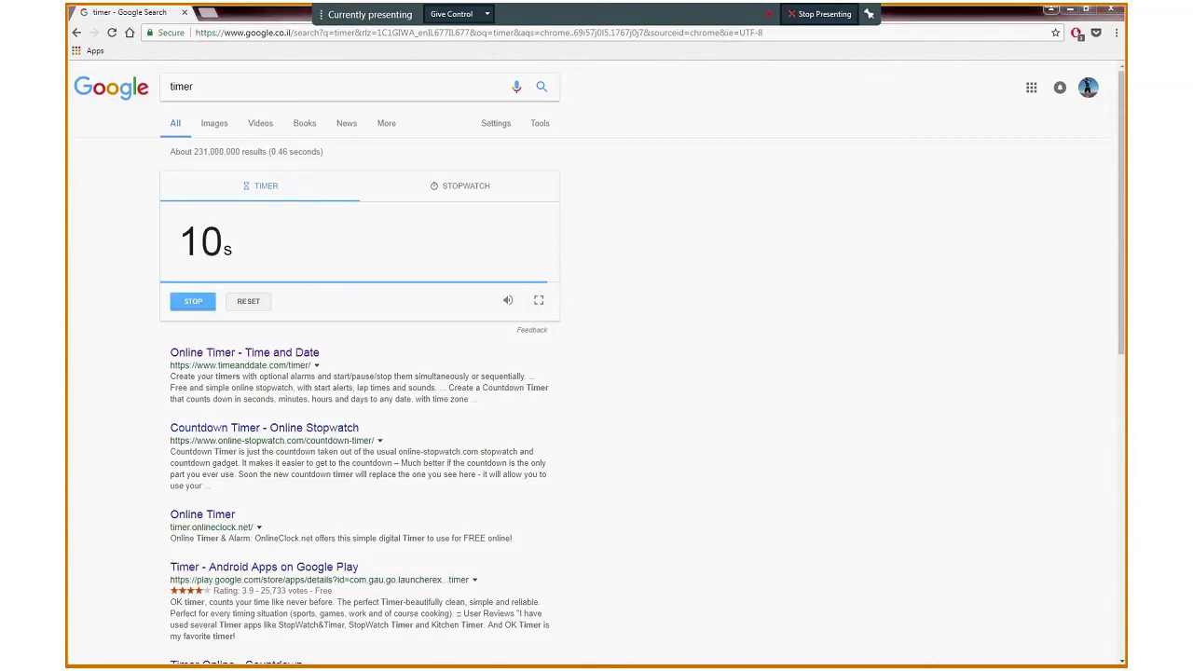
{"action": "key", "text": "alt+Tab"}
{"action": "left_click", "coordinate": [865, 101]}
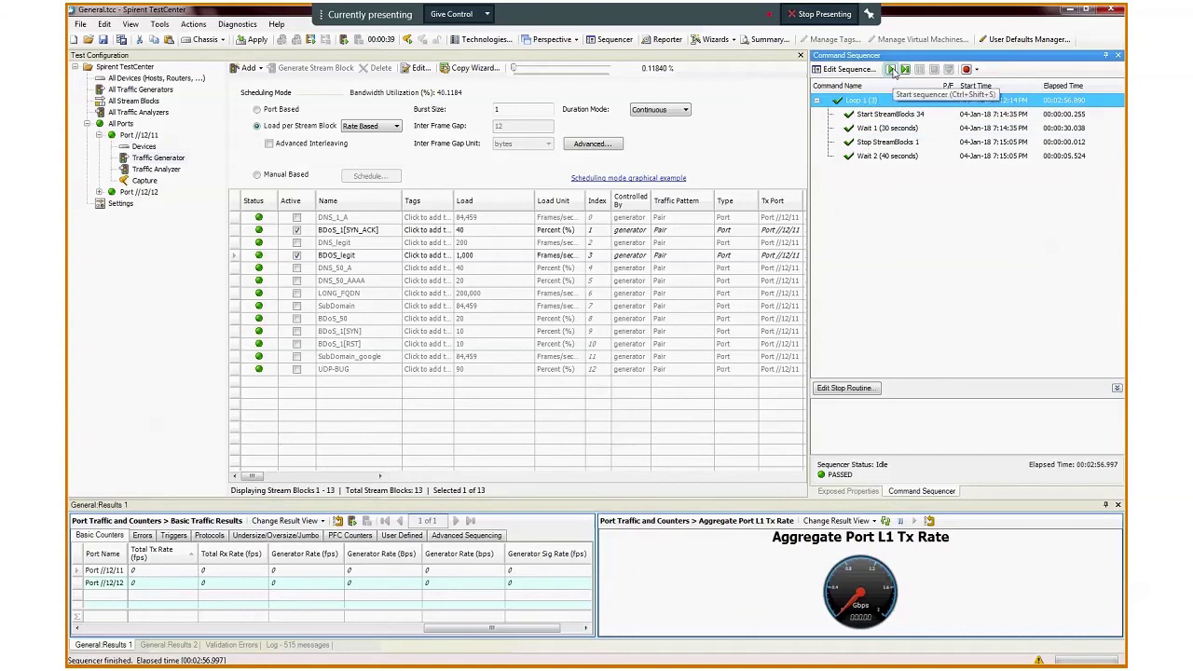
Restart the burst sequence and check Port //12/12 now receives only about 816 fps.
{"action": "left_click", "coordinate": [891, 70]}
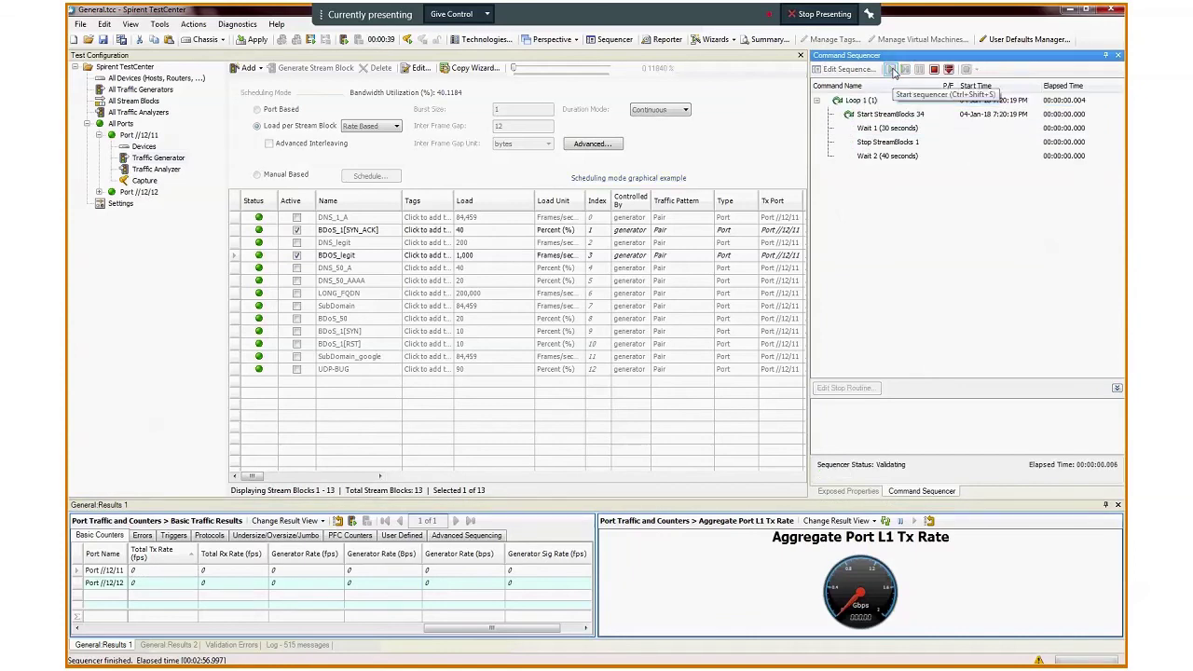
{"action": "left_click", "coordinate": [214, 583]}
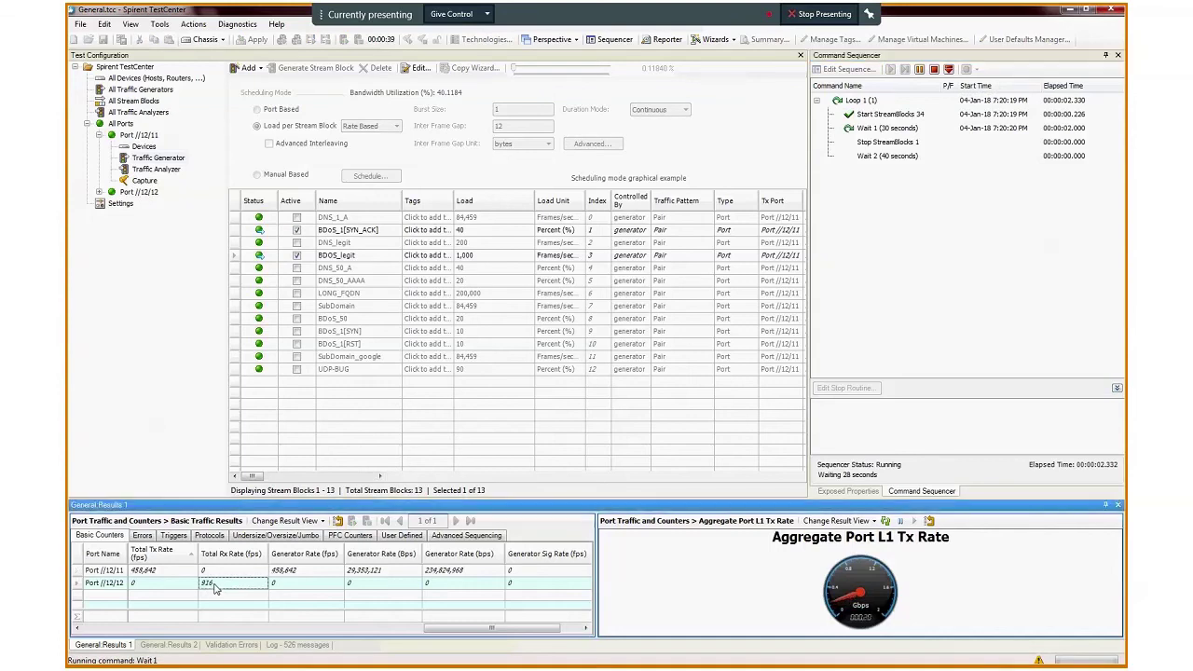